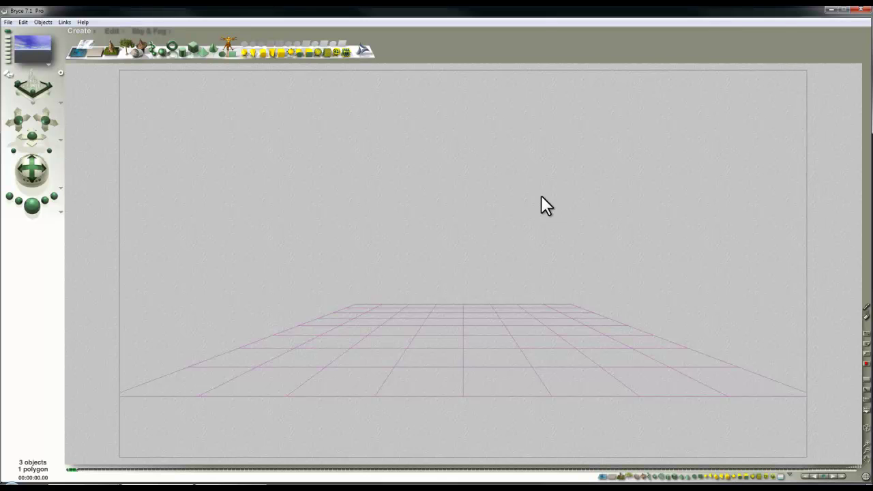
# Step: Create a new document, keeping the 1511 x 850 document resolution and the 1:1.00 render resolution
pyautogui.press('2')
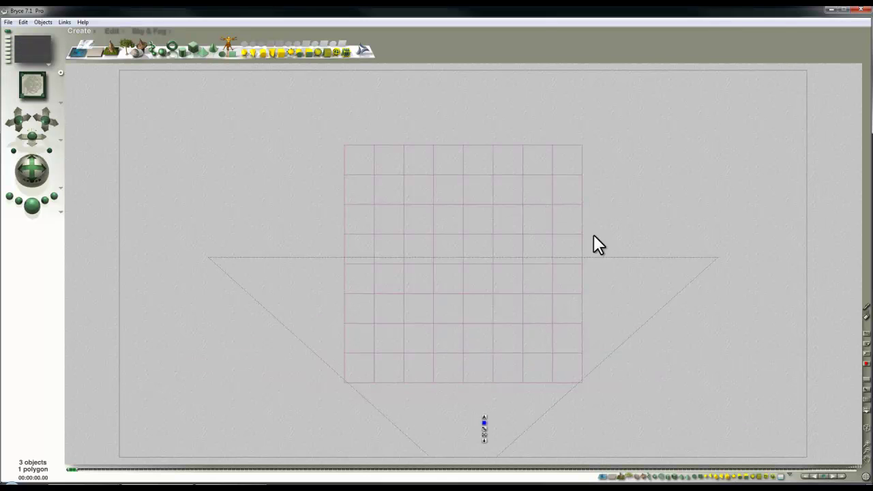
pyautogui.click(869, 454)
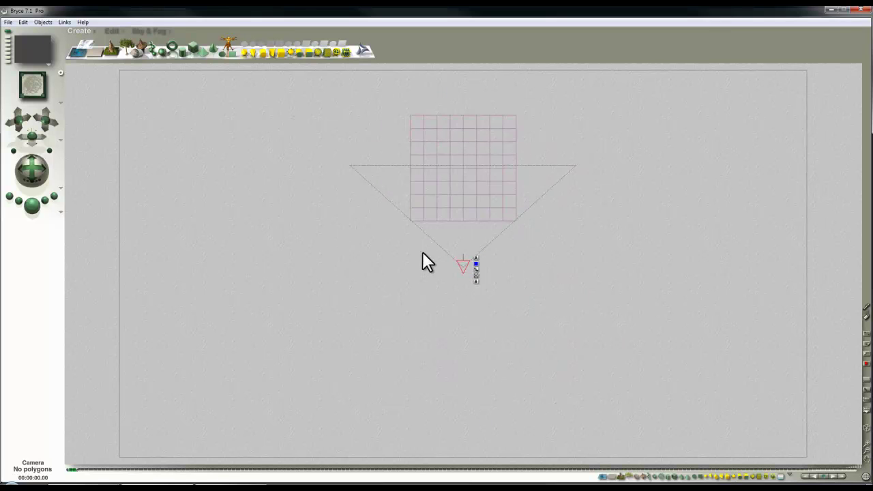
pyautogui.click(8, 22)
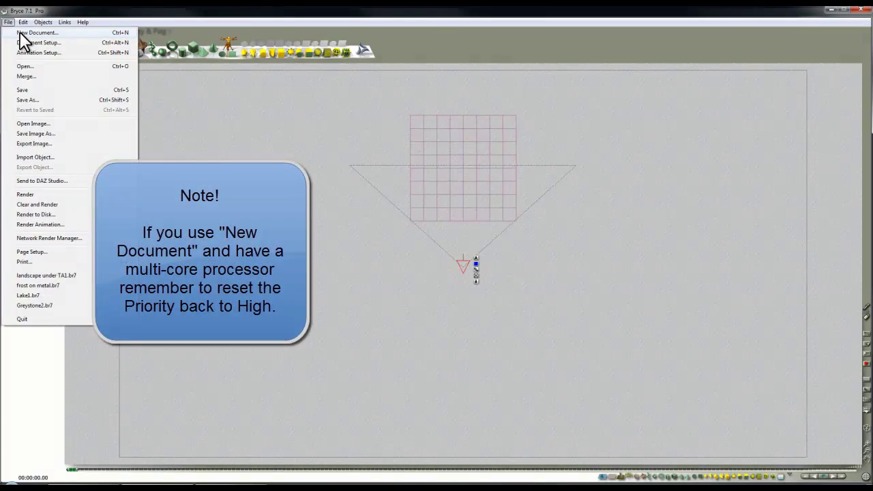
pyautogui.click(20, 32)
pyautogui.click(408, 254)
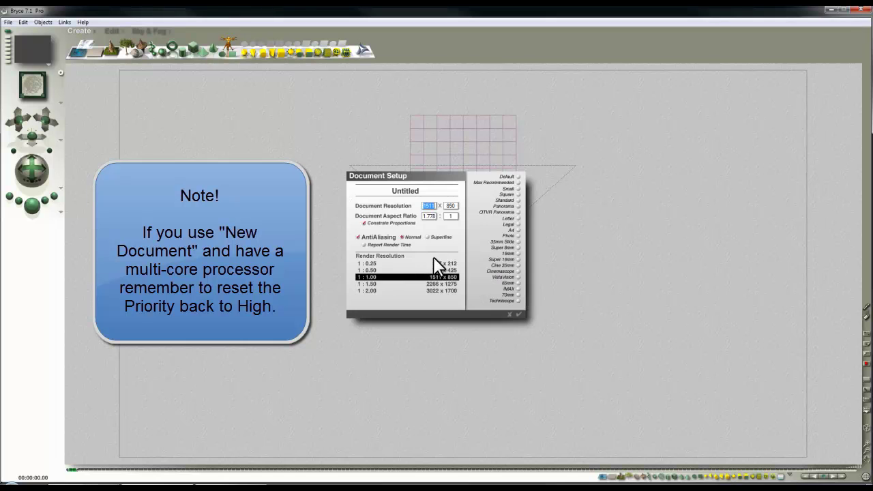
pyautogui.click(519, 313)
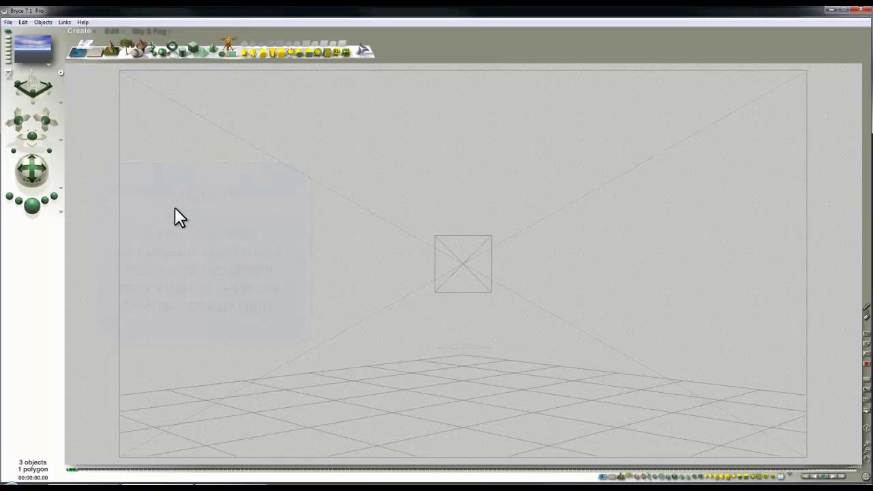
# Step: In the overhead view, move the camera to just below the ground grid and rotate it to face straight across the grid
pyautogui.press('2')
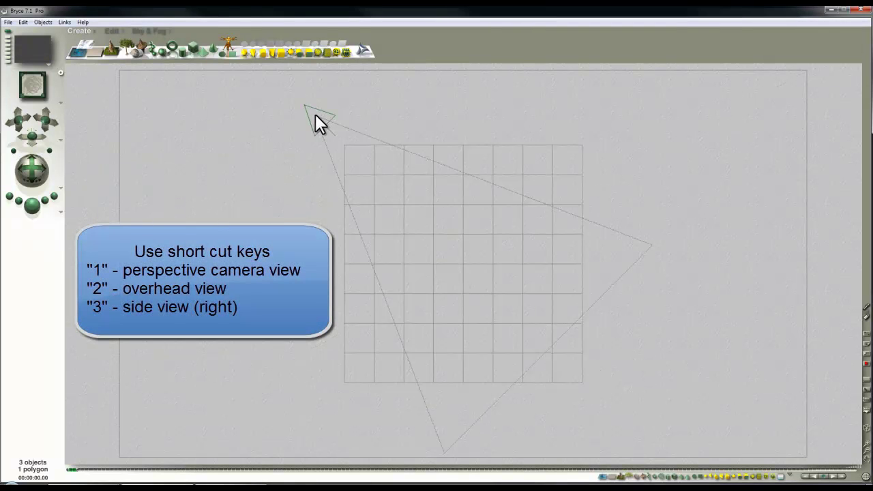
pyautogui.moveTo(315, 116); pyautogui.dragTo(470, 419)
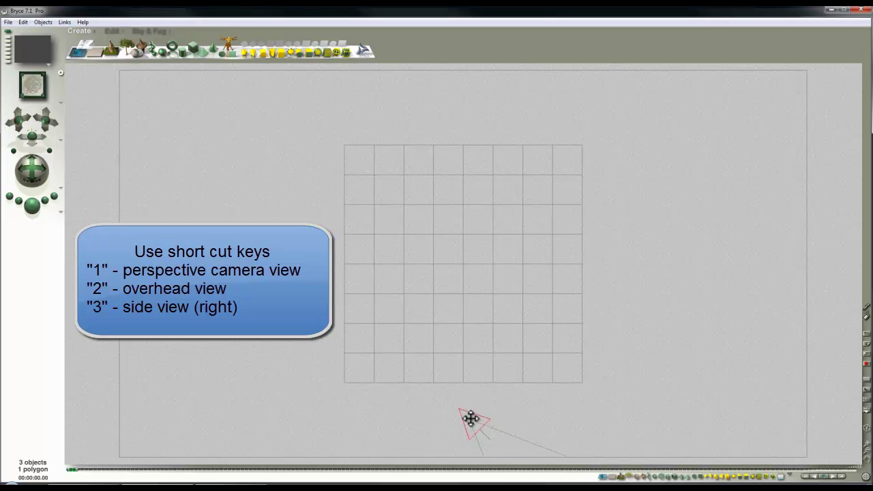
pyautogui.click(116, 28)
pyautogui.moveTo(141, 57); pyautogui.dragTo(141, 58)
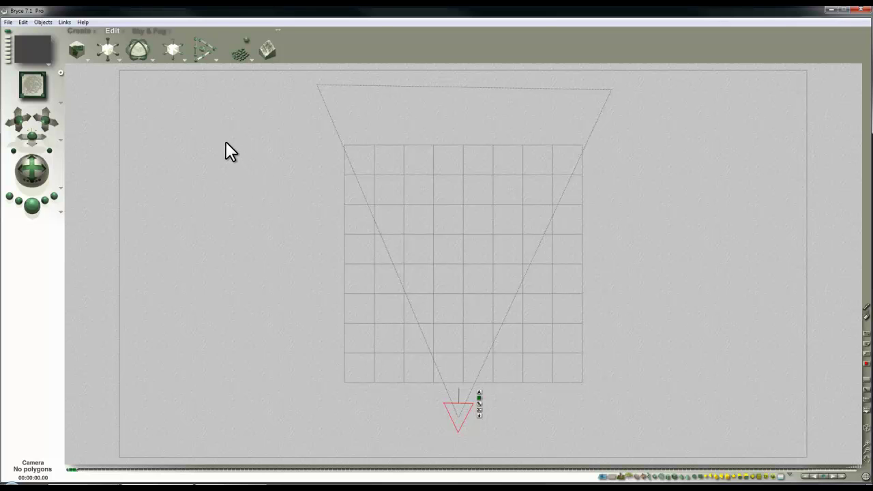
# Step: Delete the ground plane and return to the perspective camera view
pyautogui.click(142, 31)
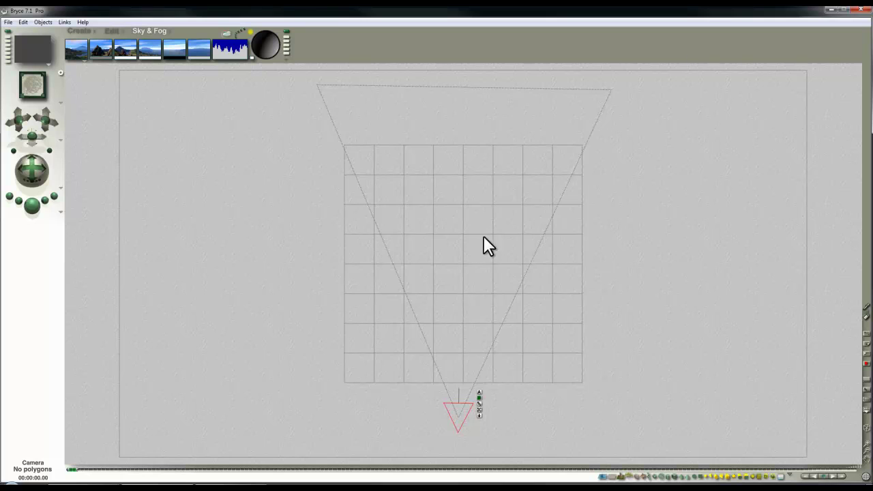
pyautogui.moveTo(576, 356); pyautogui.dragTo(505, 281)
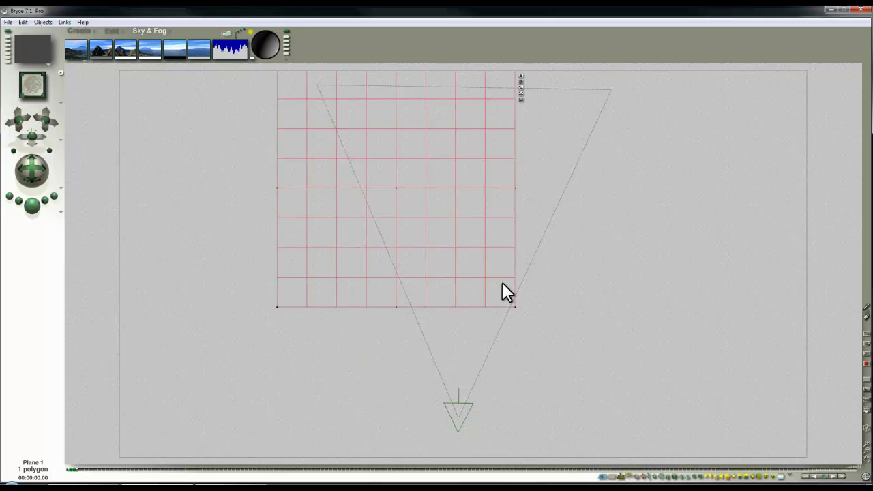
pyautogui.press('Delete')
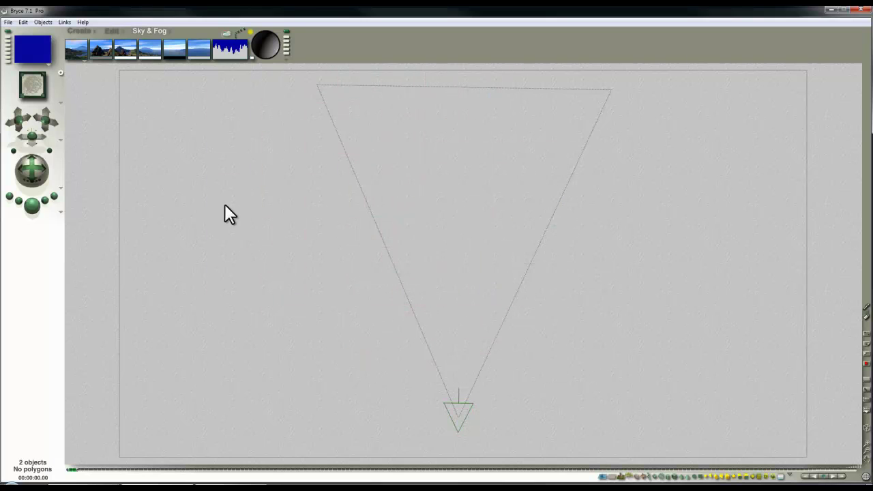
pyautogui.press('1')
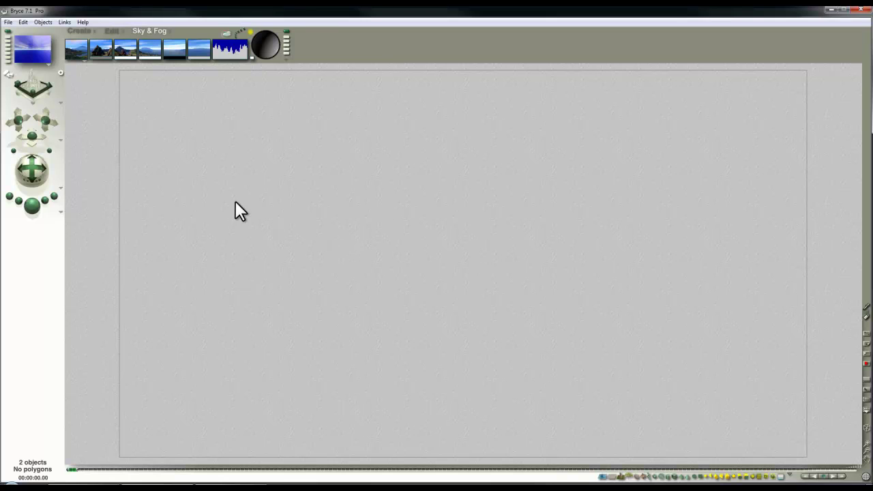
# Step: Create a terrain, bring it larger into the camera's framing and render a test of the scene
pyautogui.click(75, 32)
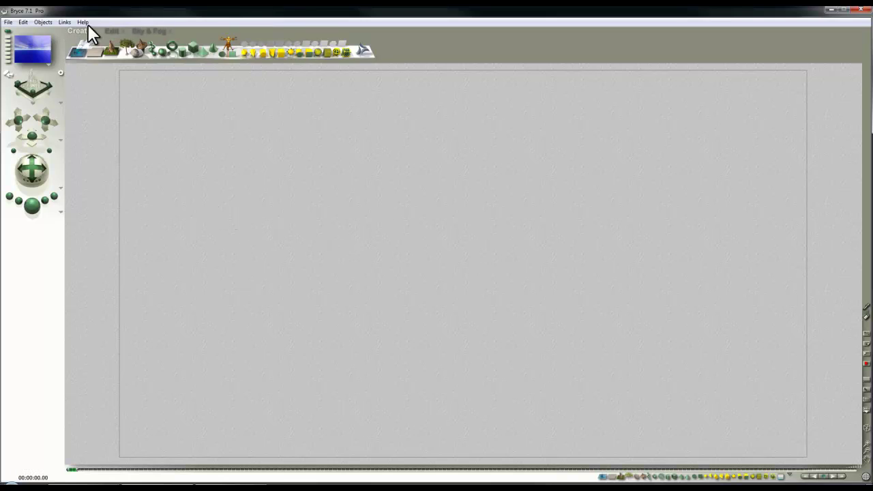
pyautogui.click(112, 52)
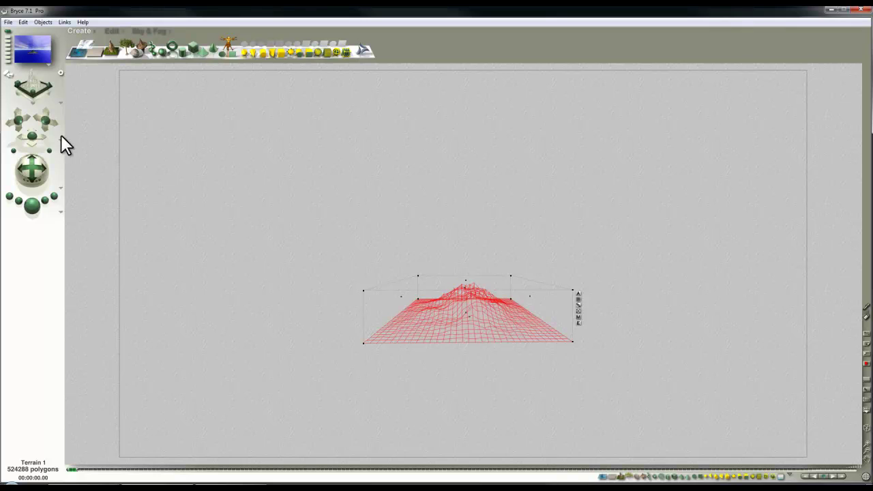
pyautogui.moveTo(51, 151); pyautogui.dragTo(53, 151)
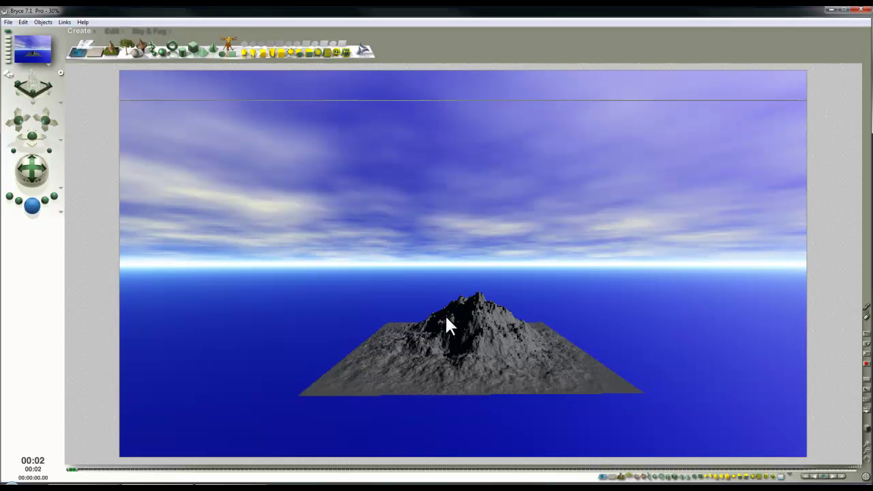
pyautogui.click(497, 342)
# Step: Open the terrain for editing, enable the Solid option, and replace its heights with an inverted blank canvas
pyautogui.click(651, 339)
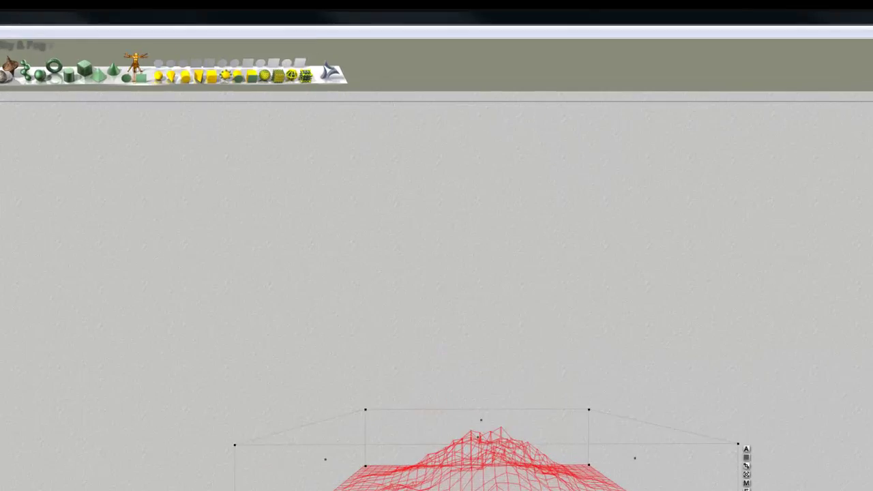
pyautogui.click(481, 65)
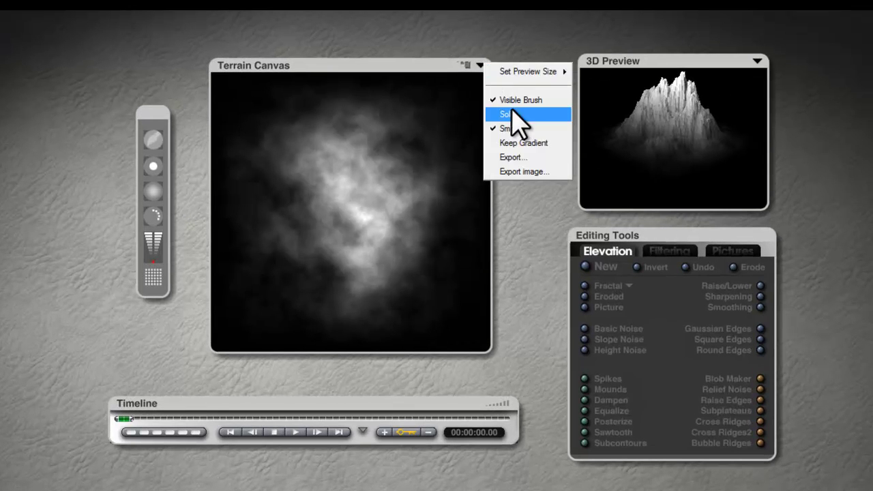
pyautogui.click(494, 114)
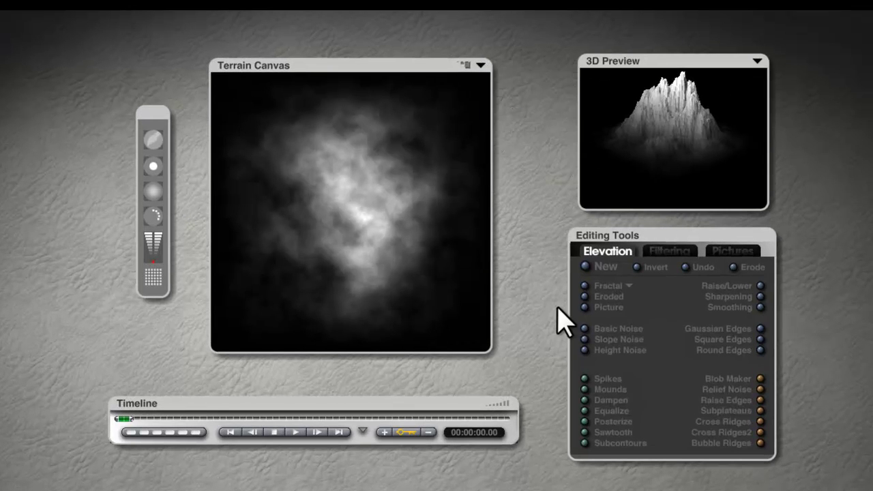
pyautogui.click(584, 266)
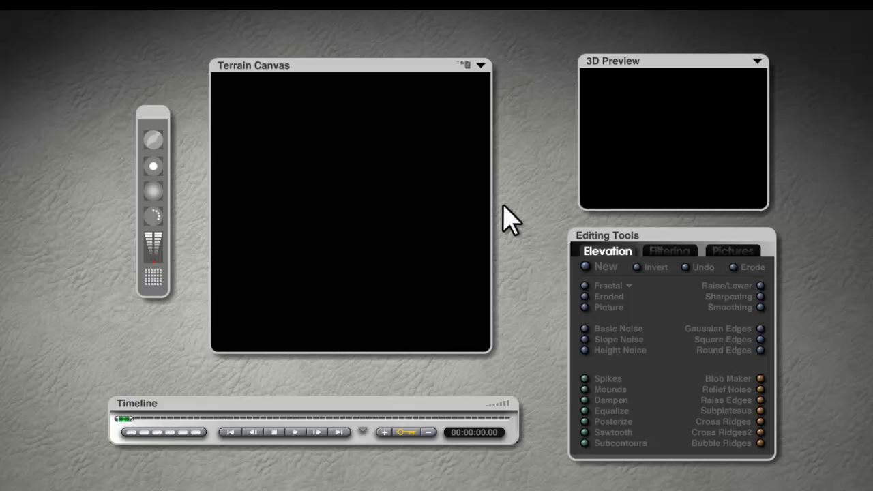
pyautogui.click(636, 266)
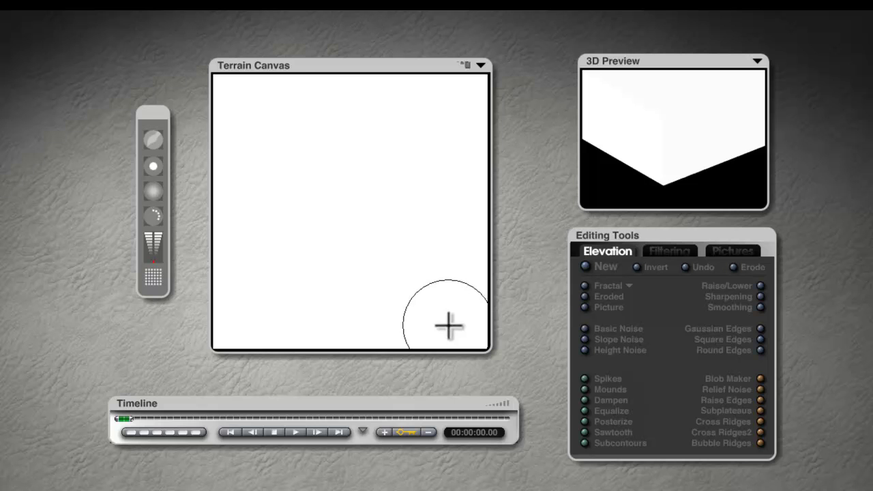
# Step: Paint a winding S-shaped valley from the canvas's lower edge to its upper edge with a soft, low-elevation brush
pyautogui.moveTo(154, 238); pyautogui.dragTo(162, 264)
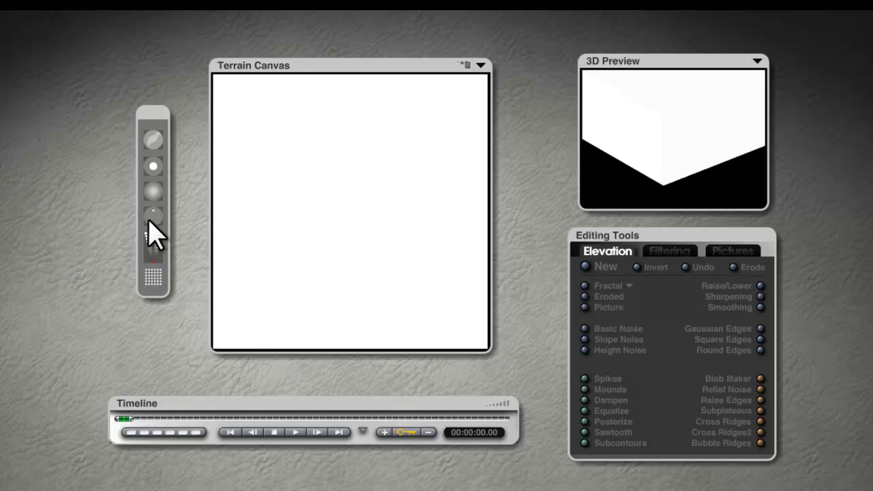
pyautogui.click(153, 166)
pyautogui.moveTo(309, 261)
pyautogui.mouseDown()
pyautogui.moveTo(298, 298)
pyautogui.moveTo(302, 279)
pyautogui.moveTo(393, 250)
pyautogui.moveTo(425, 61)
pyautogui.moveTo(421, 137)
pyautogui.moveTo(398, 214)
pyautogui.mouseUp()
pyautogui.moveTo(740, 122); pyautogui.dragTo(687, 122)
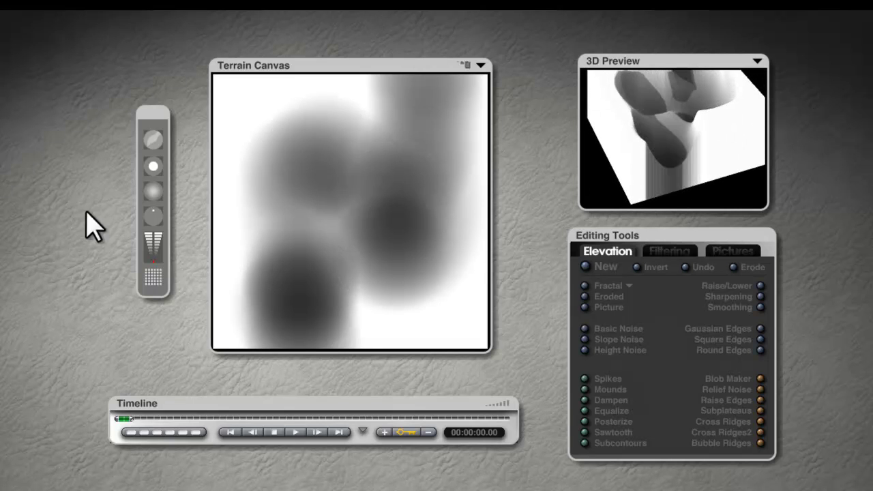
pyautogui.moveTo(153, 168); pyautogui.dragTo(150, 169)
pyautogui.moveTo(290, 335)
pyautogui.mouseDown()
pyautogui.moveTo(321, 156)
pyautogui.moveTo(399, 232)
pyautogui.moveTo(427, 70)
pyautogui.mouseUp()
pyautogui.moveTo(403, 261)
pyautogui.mouseDown()
pyautogui.moveTo(313, 262)
pyautogui.moveTo(322, 317)
pyautogui.mouseUp()
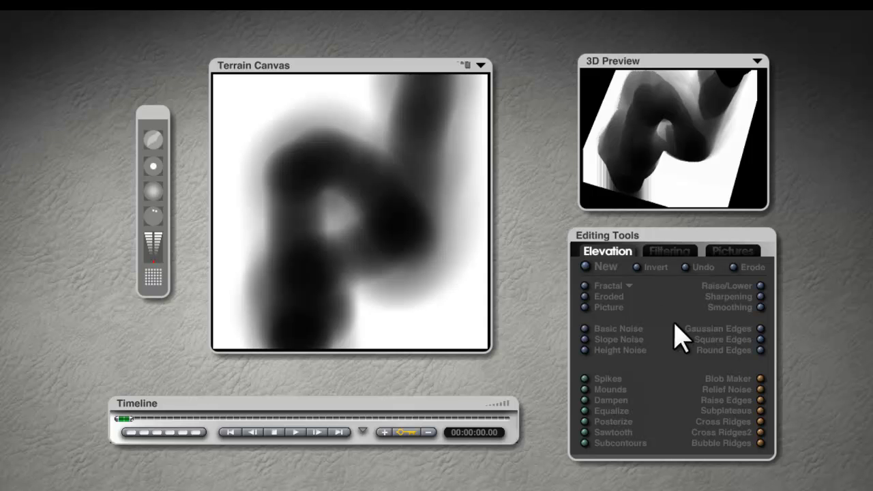
# Step: Roughen the carved valley by alternately applying the Eroded and Mounds effects to the terrain, ending with Mounds
pyautogui.click(585, 297)
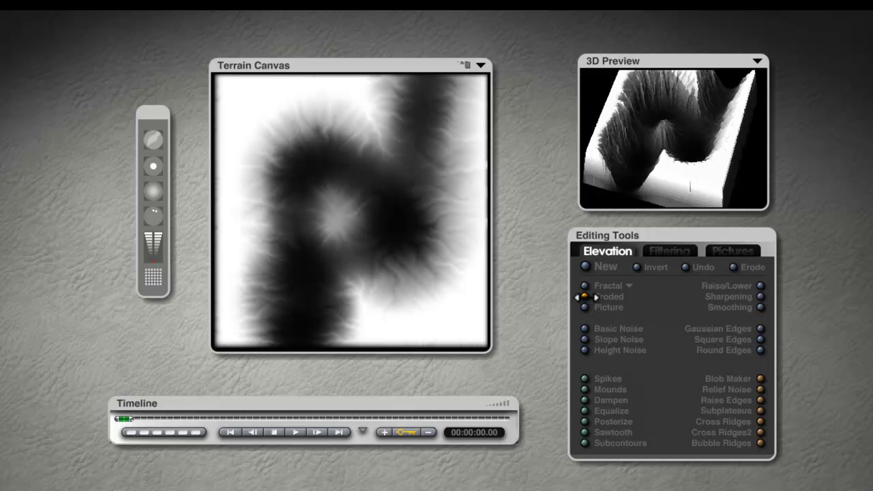
pyautogui.moveTo(754, 140); pyautogui.dragTo(634, 177)
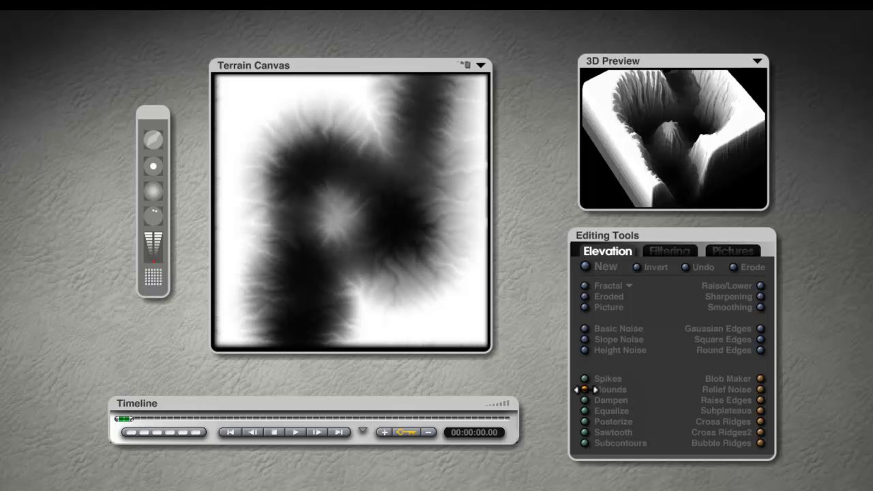
pyautogui.click(583, 389)
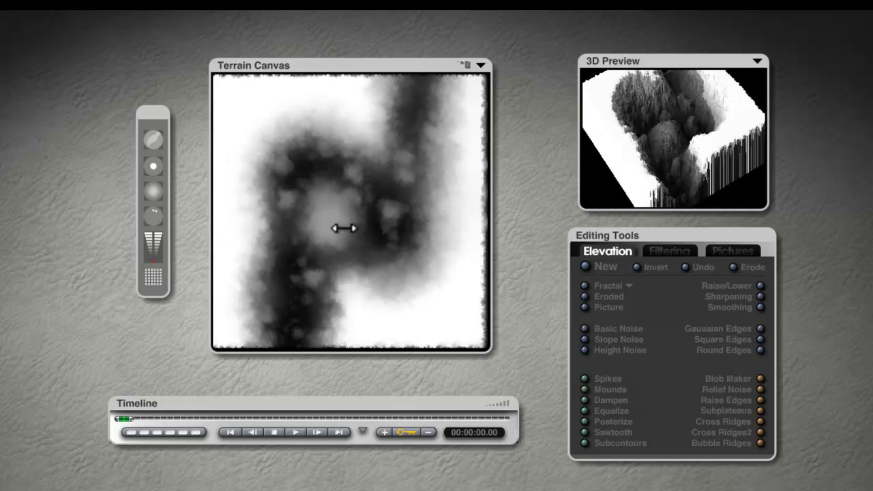
pyautogui.click(585, 296)
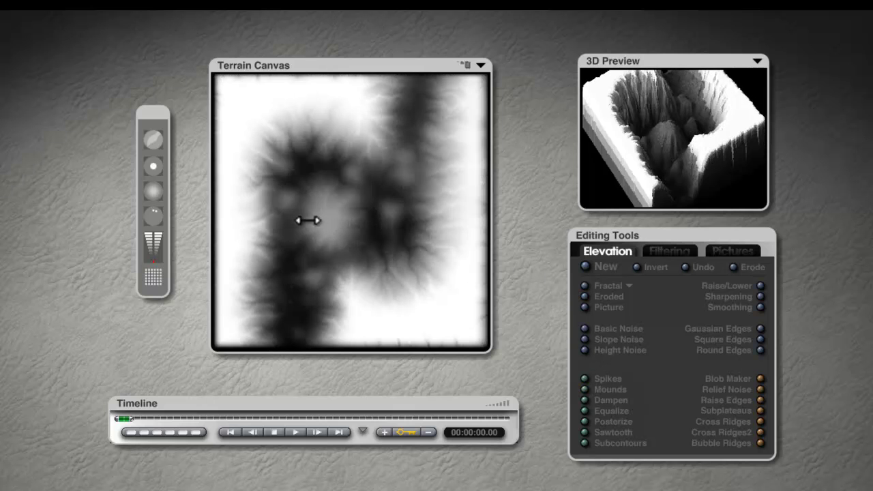
pyautogui.click(585, 389)
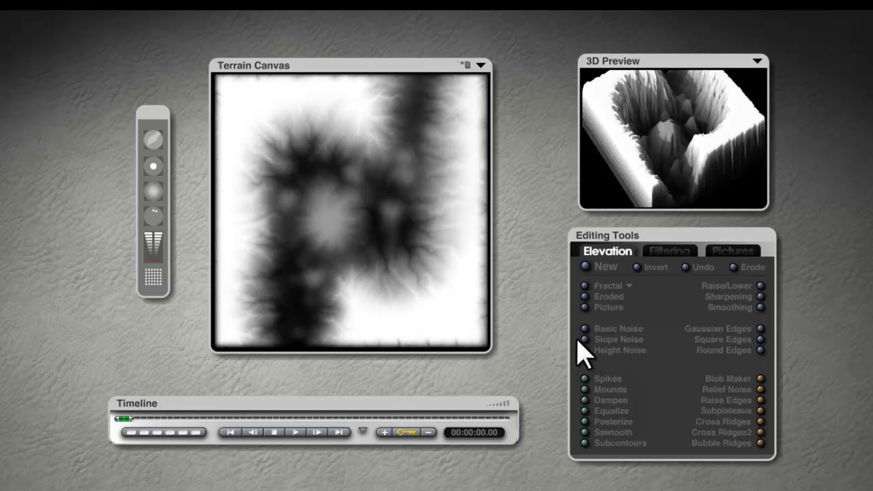
pyautogui.click(584, 390)
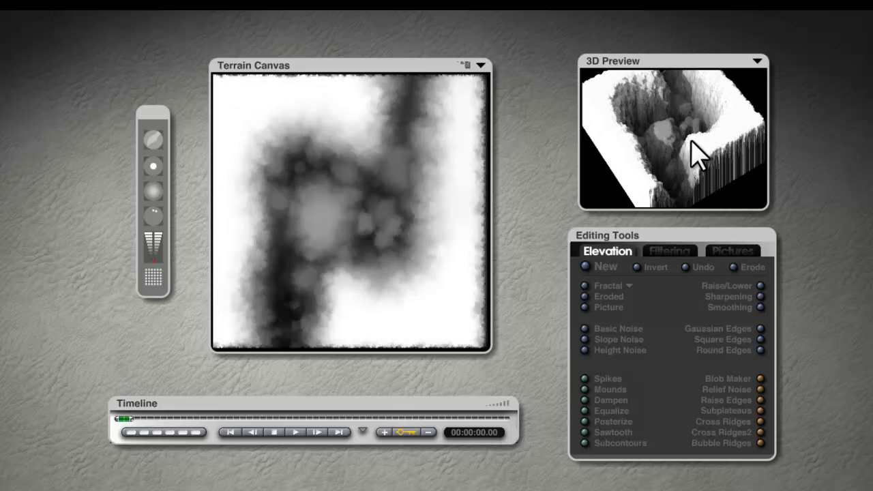
# Step: Paint the valley wider and deeper around the central mound, and apply the Eroded effect to the terrain
pyautogui.moveTo(277, 176)
pyautogui.mouseDown()
pyautogui.moveTo(350, 334)
pyautogui.moveTo(370, 263)
pyautogui.moveTo(401, 237)
pyautogui.moveTo(425, 152)
pyautogui.moveTo(316, 146)
pyautogui.moveTo(286, 325)
pyautogui.mouseUp()
pyautogui.moveTo(390, 209)
pyautogui.mouseDown()
pyautogui.moveTo(341, 137)
pyautogui.moveTo(318, 273)
pyautogui.moveTo(413, 278)
pyautogui.moveTo(410, 321)
pyautogui.mouseUp()
pyautogui.click(583, 296)
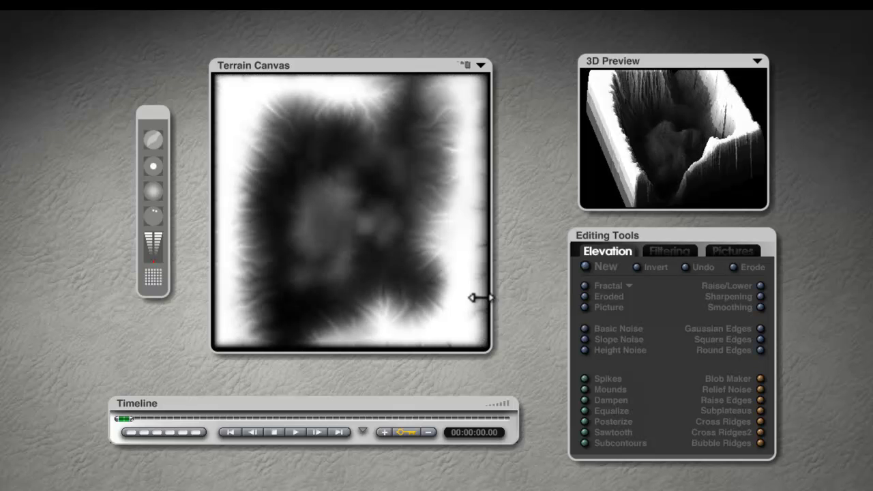
# Step: Apply Mounds, Eroded and Mounds again to the widened valley, and accept the edited terrain
pyautogui.click(584, 389)
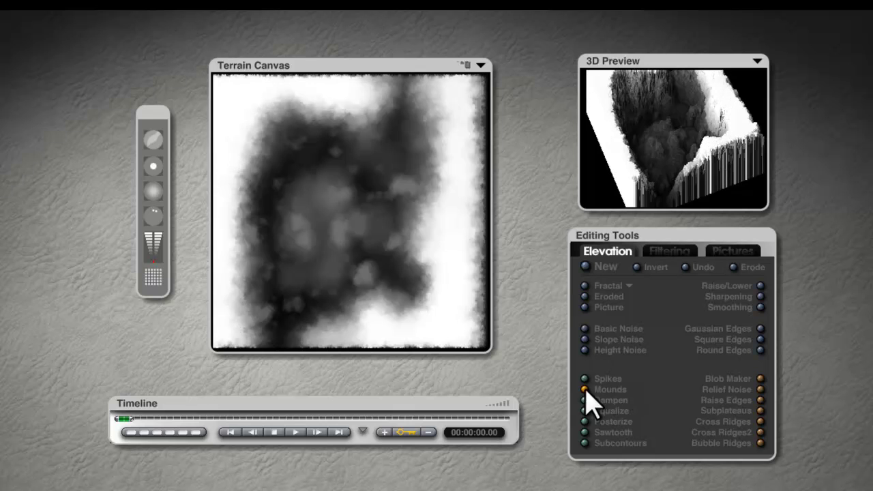
pyautogui.click(583, 296)
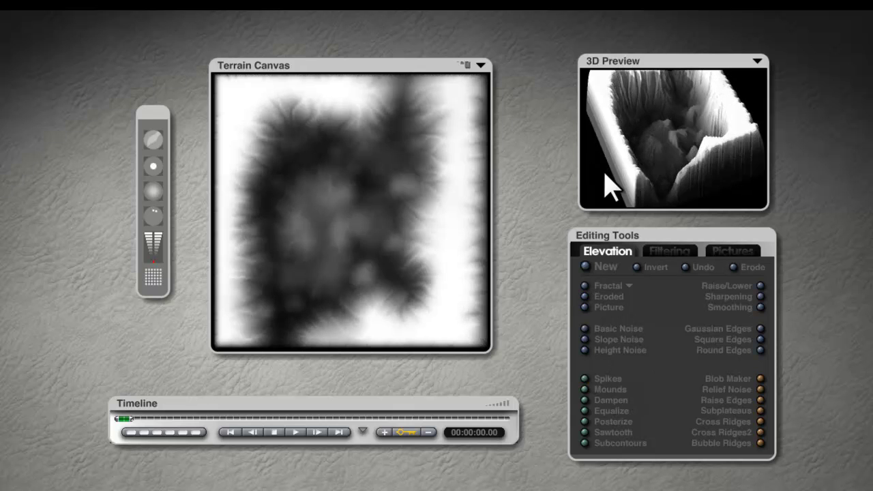
pyautogui.click(584, 390)
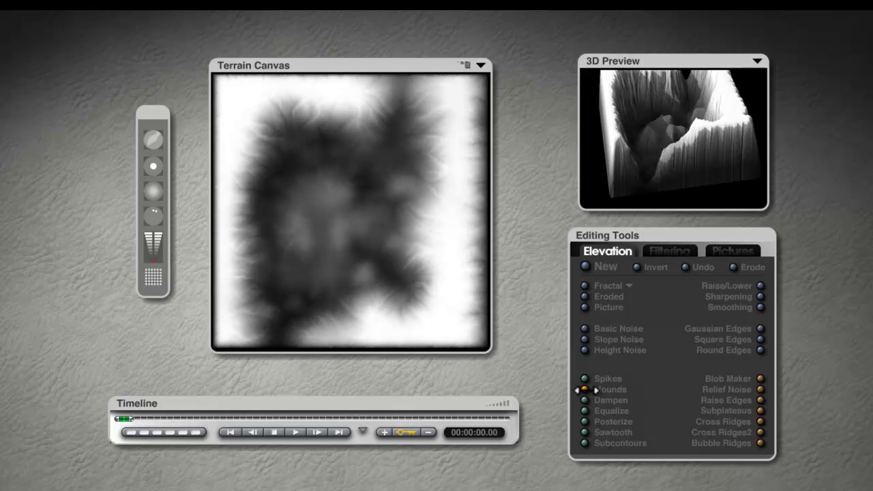
pyautogui.moveTo(645, 189); pyautogui.dragTo(678, 150)
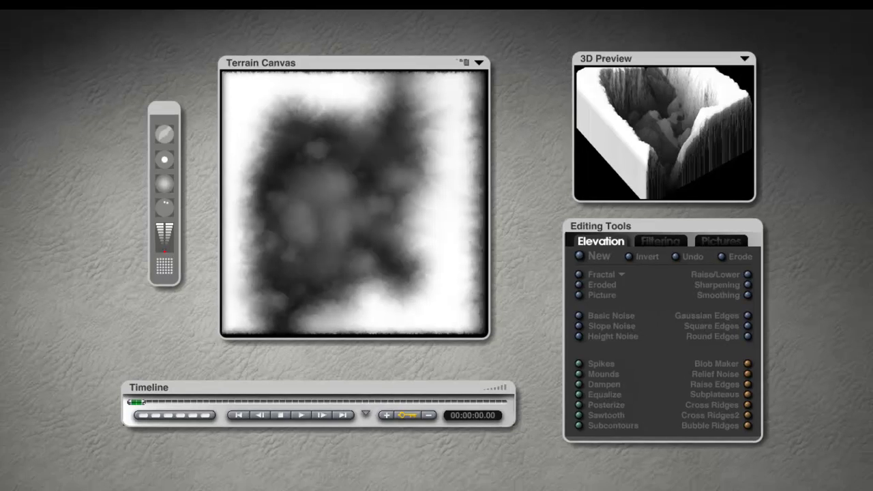
pyautogui.click(858, 477)
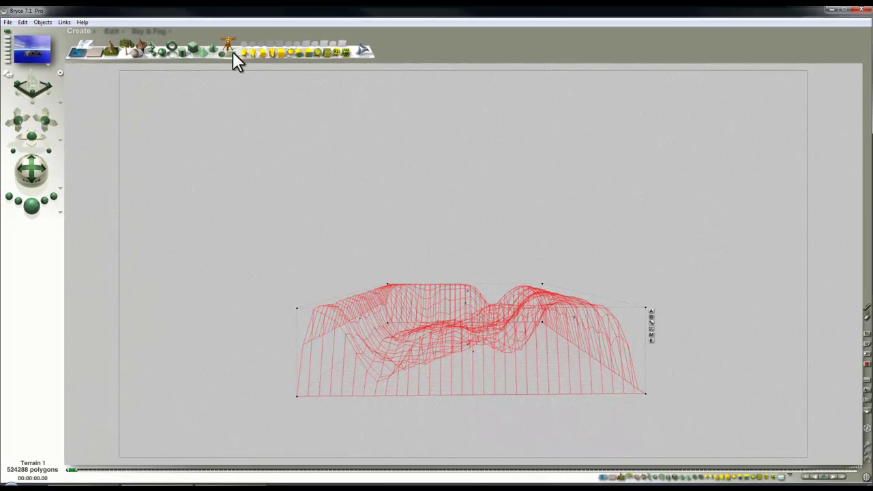
# Step: Enlarge the terrain and reposition it from above so the camera stands inside the near end of the valley
pyautogui.click(114, 31)
pyautogui.moveTo(111, 53); pyautogui.dragTo(222, 182)
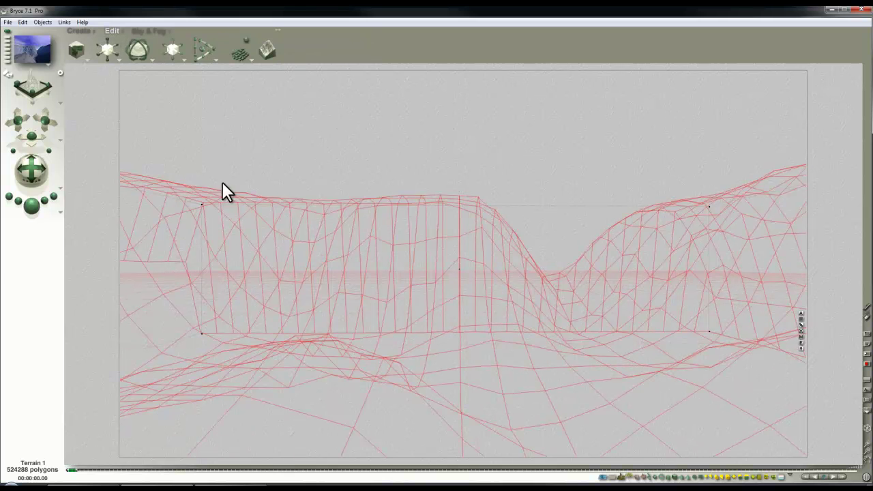
pyautogui.press('2')
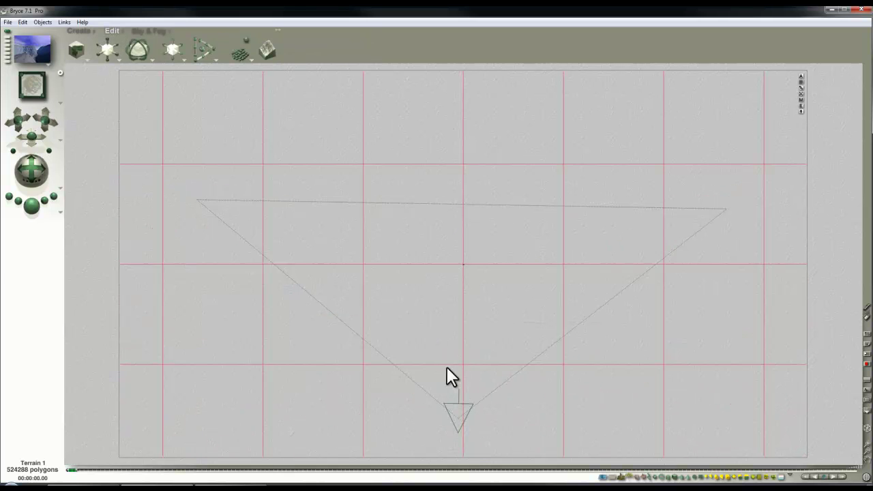
pyautogui.click(868, 455)
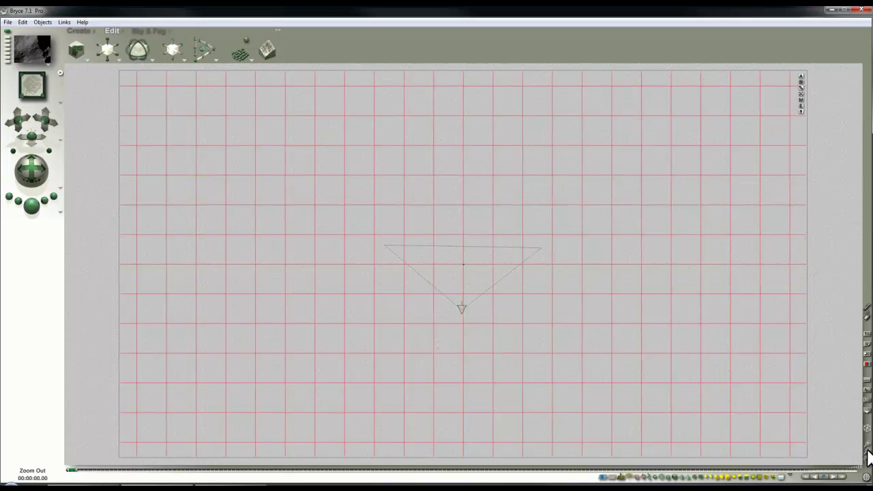
pyautogui.click(868, 455)
pyautogui.click(868, 455)
pyautogui.moveTo(478, 286); pyautogui.dragTo(483, 250)
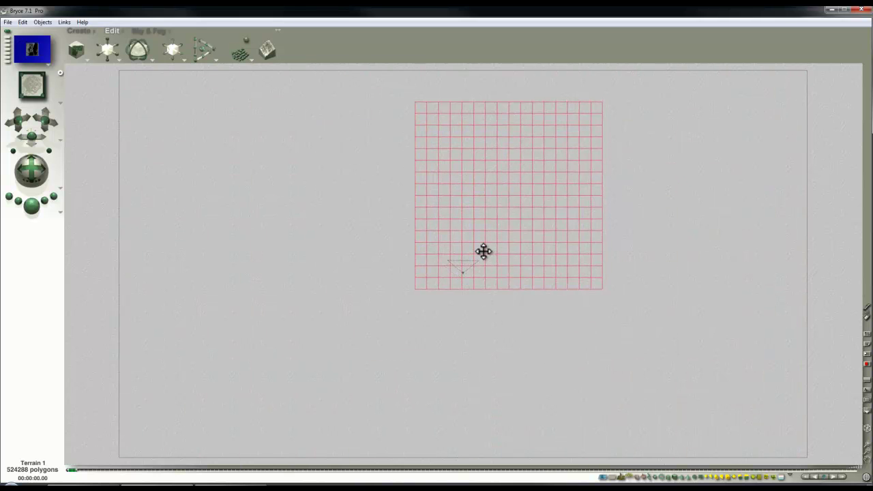
pyautogui.press('1')
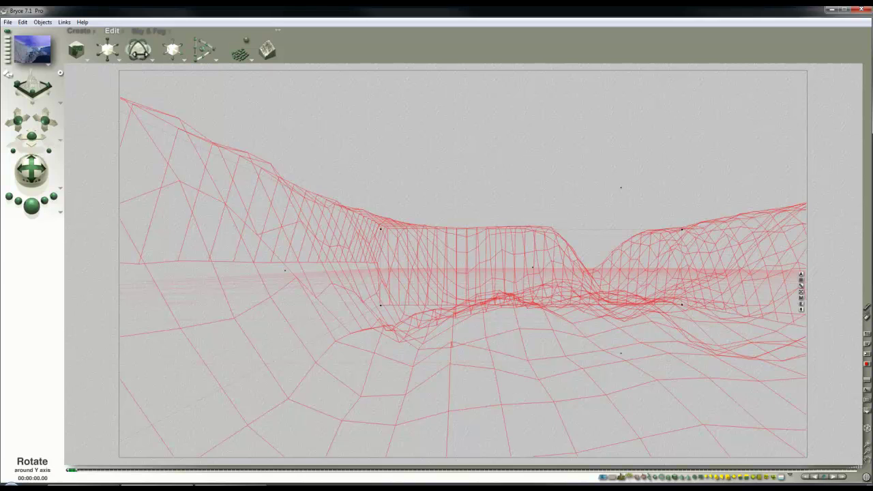
# Step: Rotate the terrain around its Y axis, shift its position to frame the valley, and render the scene
pyautogui.moveTo(139, 55); pyautogui.dragTo(178, 51)
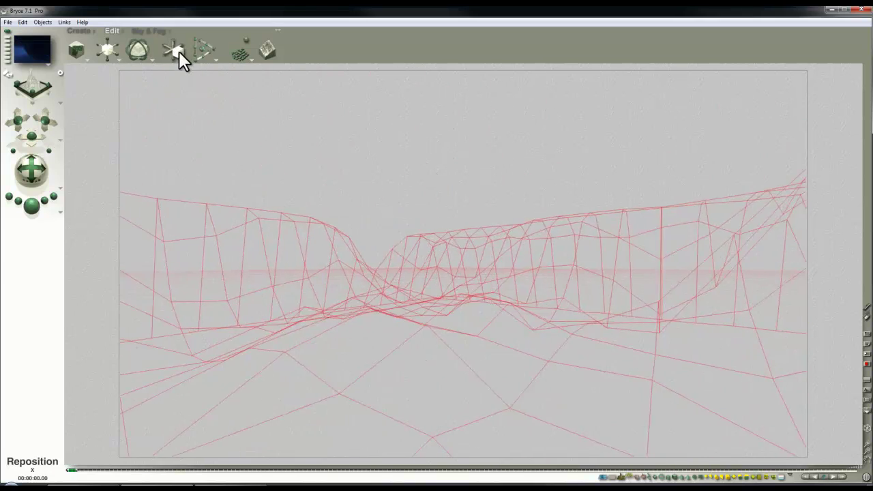
pyautogui.click(32, 202)
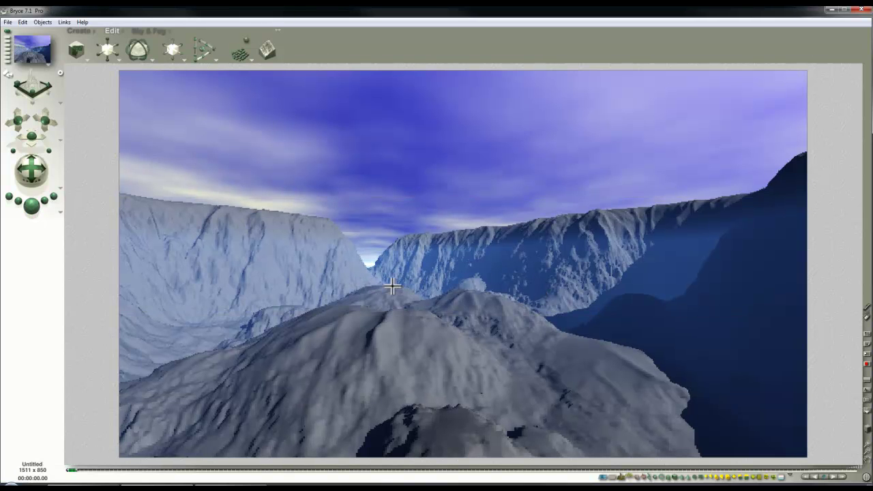
pyautogui.click(289, 254)
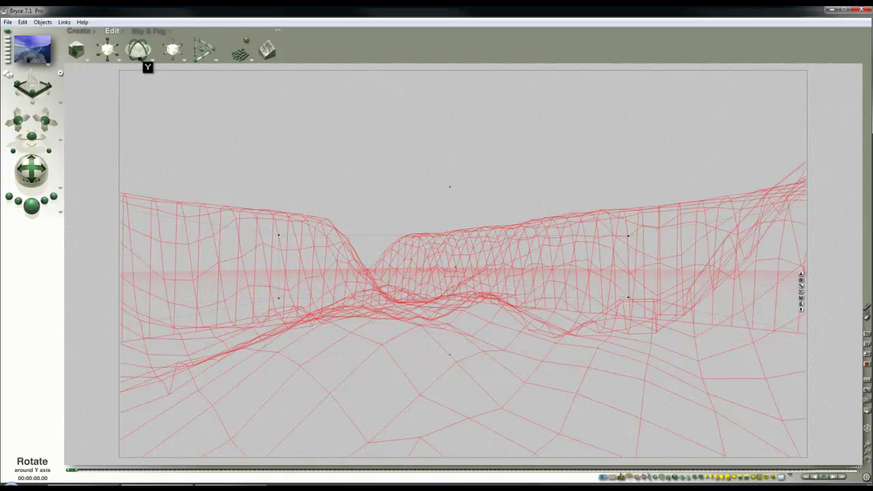
pyautogui.moveTo(138, 55); pyautogui.dragTo(137, 56)
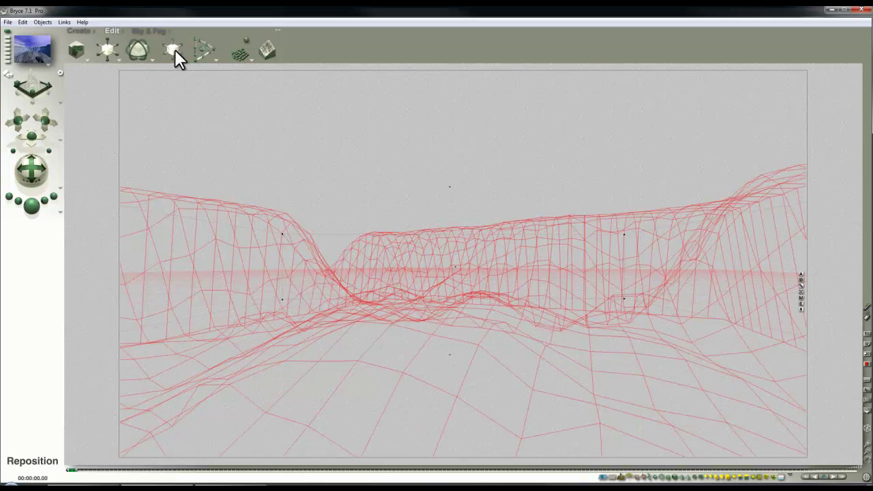
pyautogui.moveTo(174, 49)
pyautogui.mouseDown()
pyautogui.moveTo(184, 54)
pyautogui.moveTo(166, 57)
pyautogui.mouseUp()
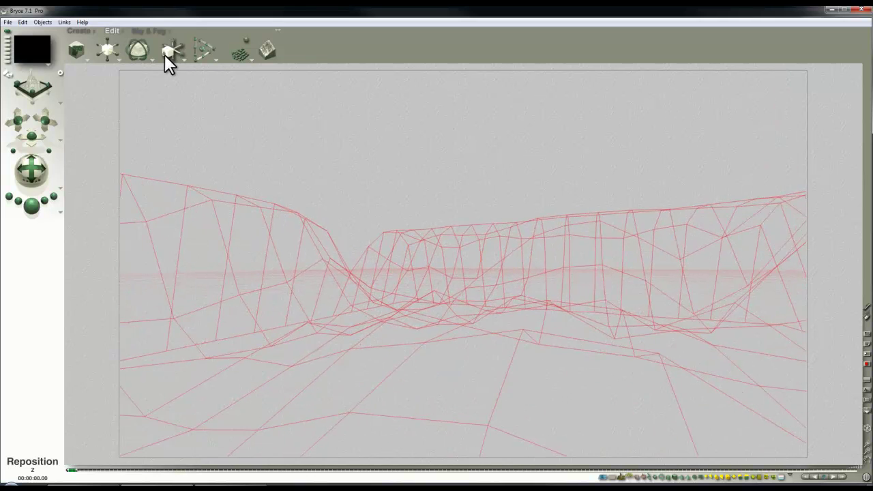
pyautogui.click(33, 206)
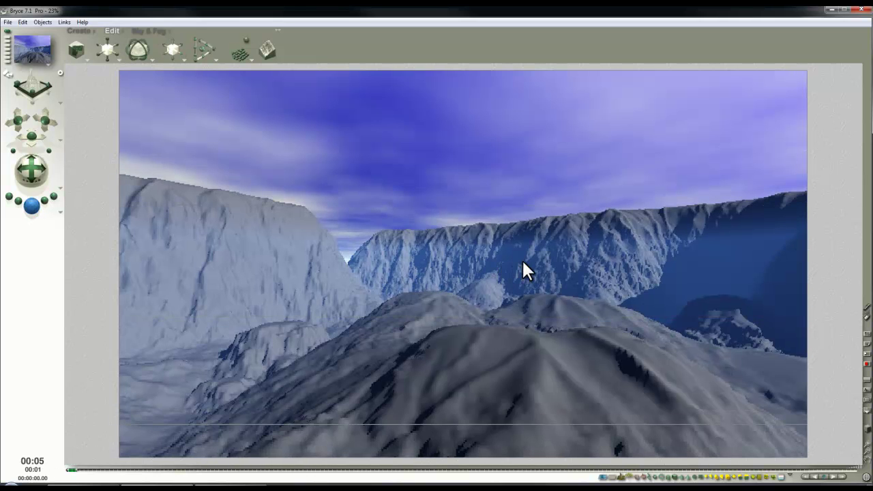
# Step: Raise the camera, tilt its view downward over the central mound, and render the scene
pyautogui.click(499, 232)
pyautogui.moveTo(45, 122); pyautogui.dragTo(46, 127)
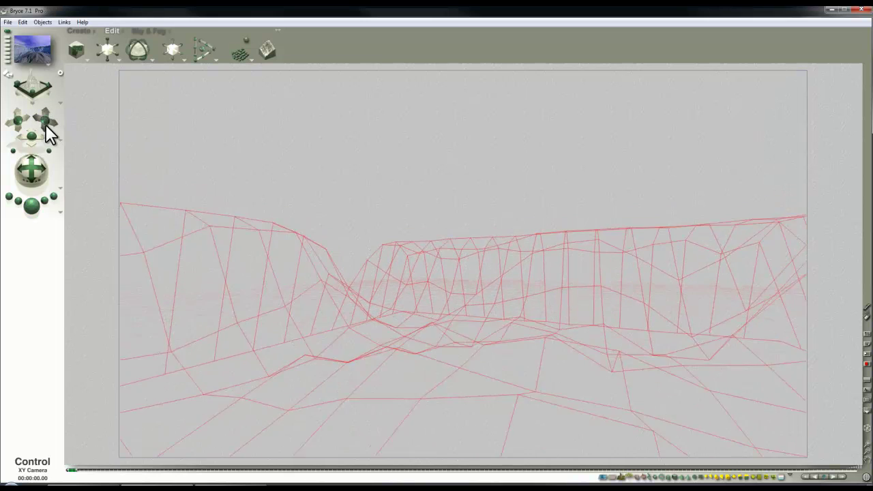
pyautogui.moveTo(31, 170)
pyautogui.mouseDown()
pyautogui.moveTo(32, 150)
pyautogui.moveTo(33, 165)
pyautogui.mouseUp()
pyautogui.moveTo(45, 117); pyautogui.dragTo(46, 121)
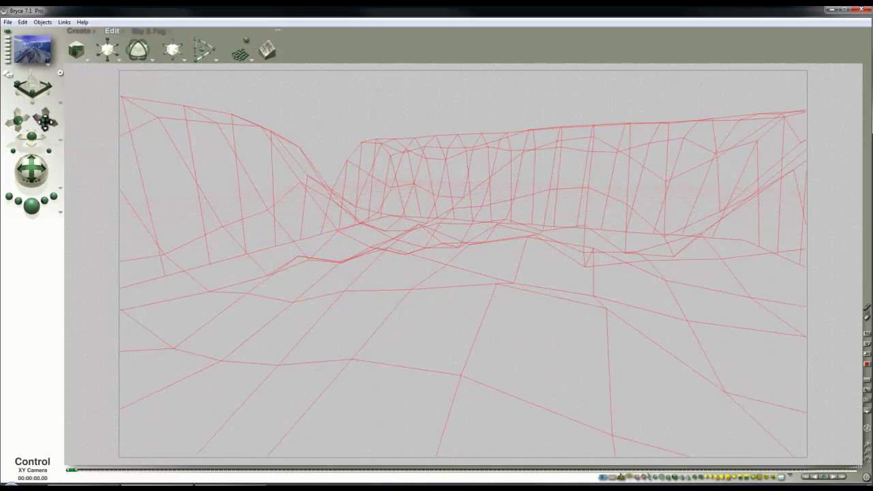
pyautogui.hotkey('ctrl', 'r')
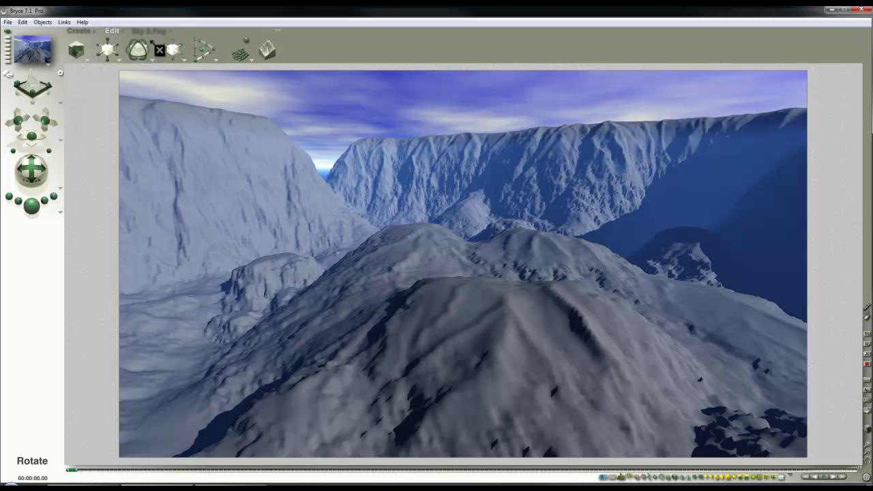
# Step: Assign the Super Strata 2 material from the Rocky terrain presets to the terrain
pyautogui.click(663, 255)
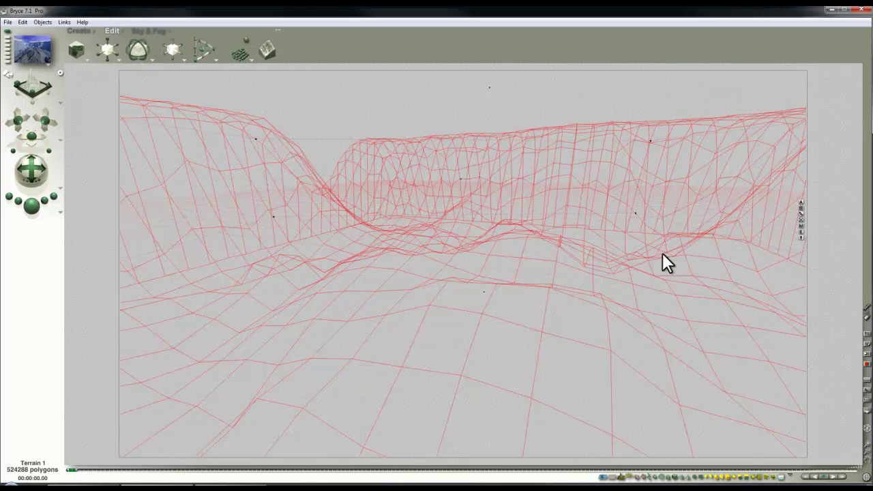
pyautogui.click(801, 215)
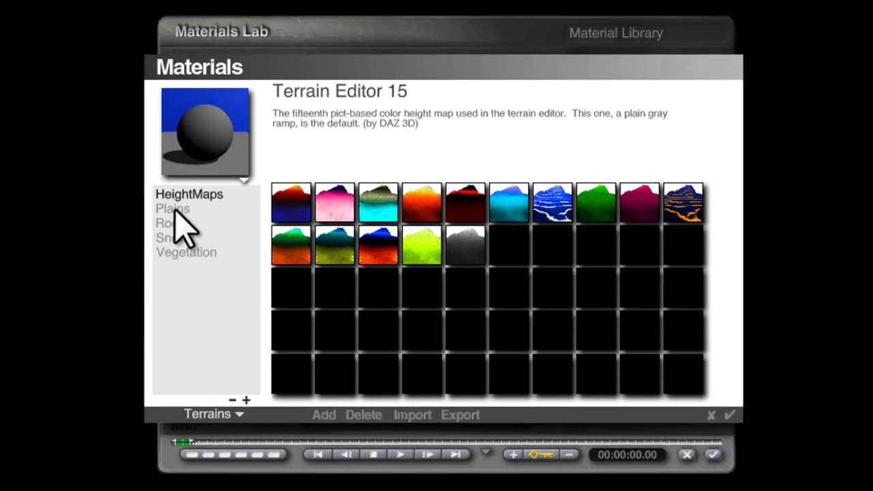
pyautogui.click(174, 225)
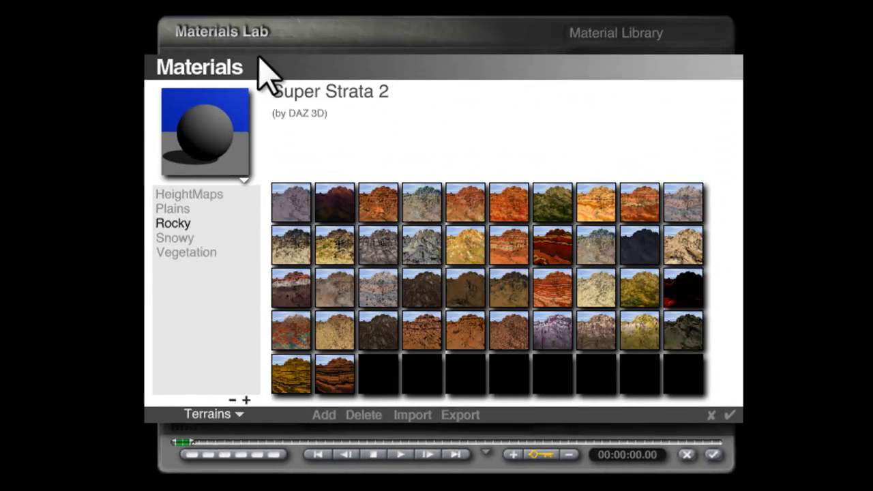
pyautogui.click(466, 329)
pyautogui.click(730, 415)
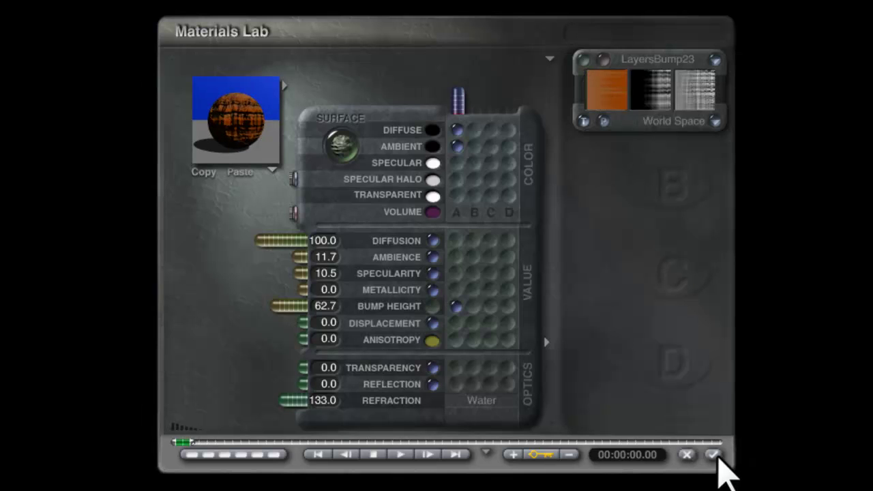
# Step: Raise the terrain material's Ambience to 100, accept the material, and render the scene
pyautogui.moveTo(300, 258); pyautogui.dragTo(231, 273)
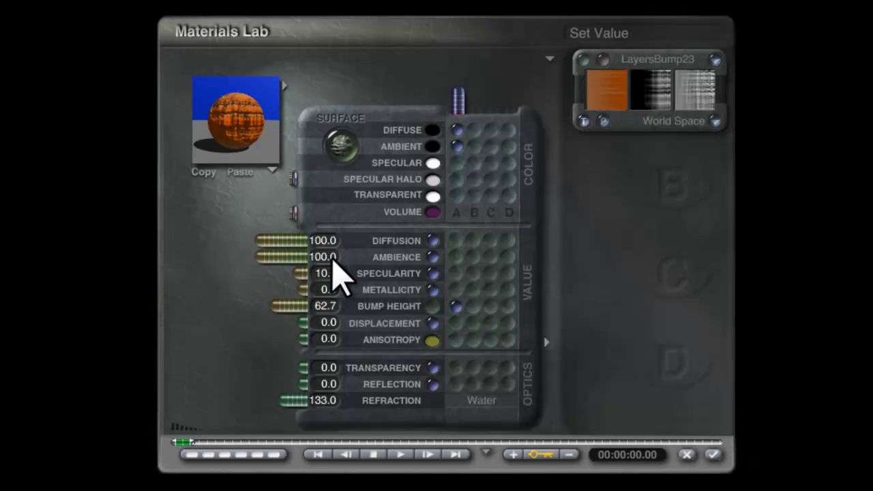
pyautogui.click(258, 149)
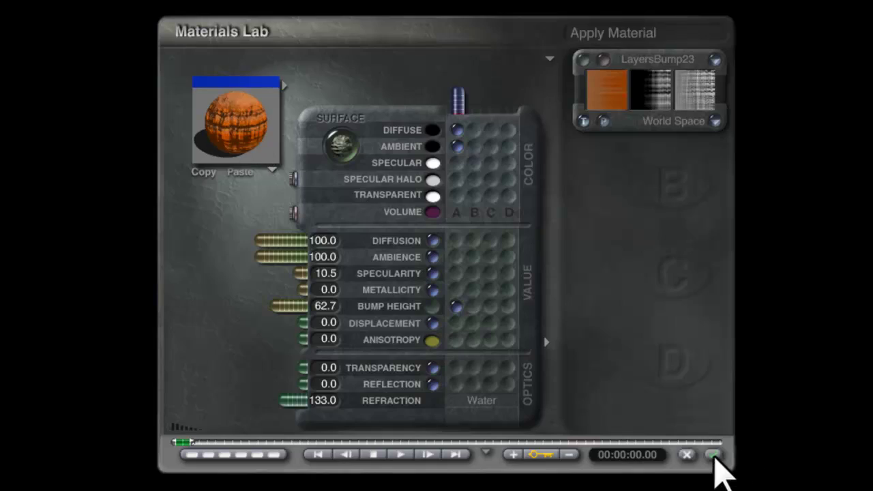
pyautogui.click(713, 455)
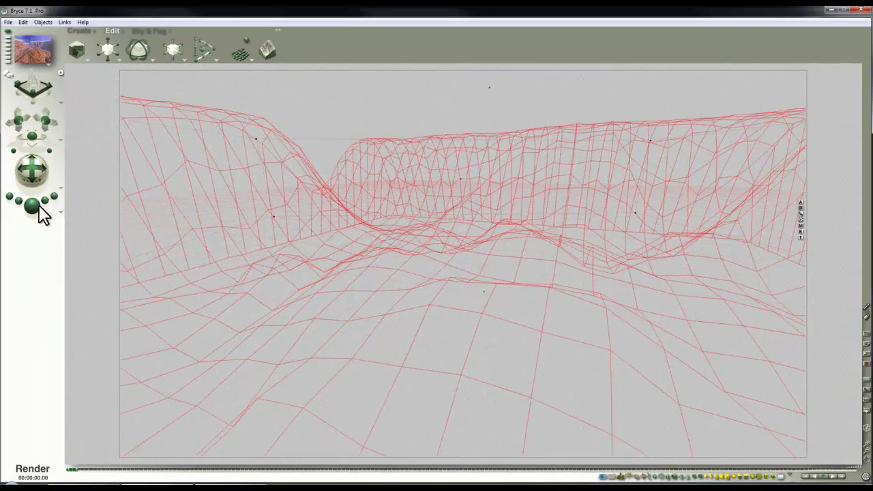
pyautogui.click(32, 206)
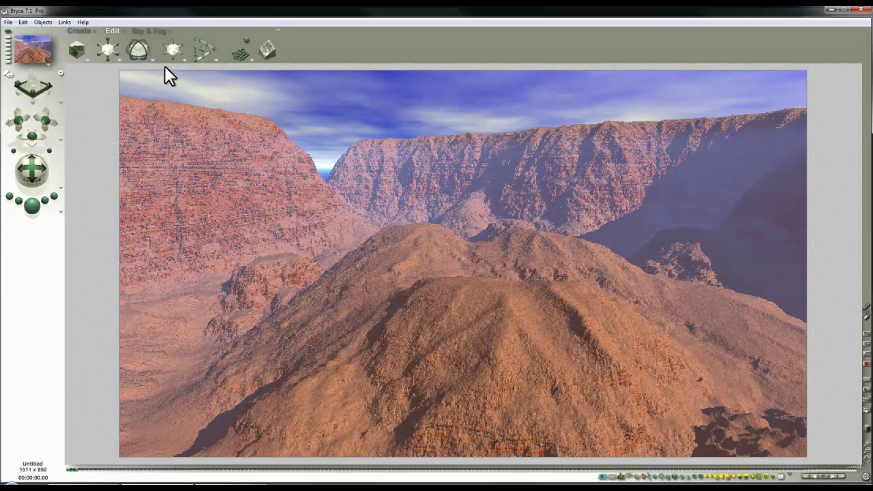
# Step: Load the Utah Blue sky preset from the Daytime category
pyautogui.click(168, 30)
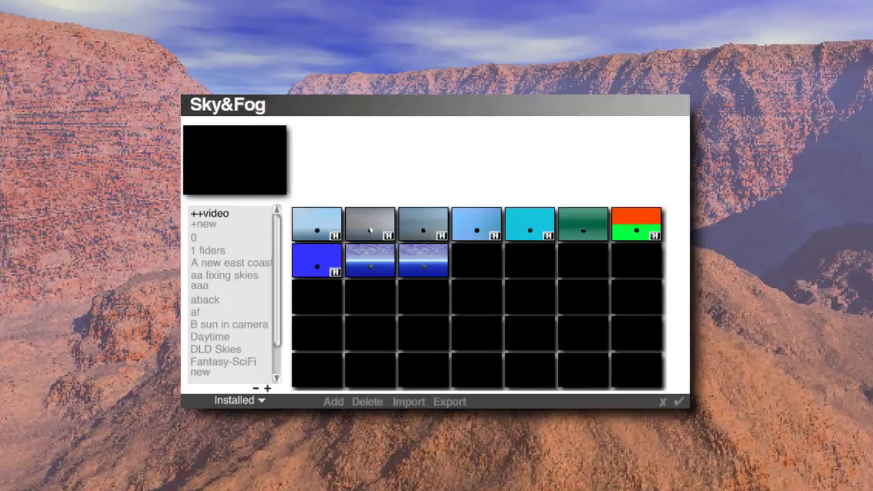
pyautogui.click(146, 225)
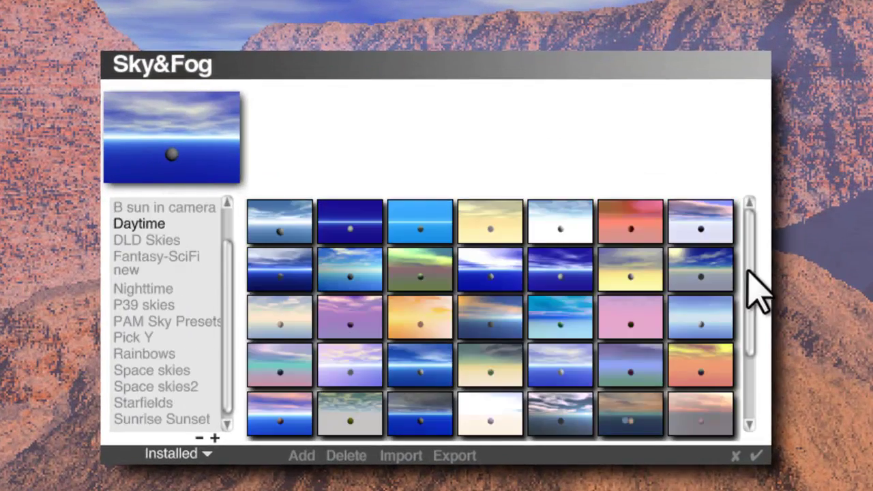
pyautogui.moveTo(753, 293); pyautogui.dragTo(753, 361)
pyautogui.click(496, 281)
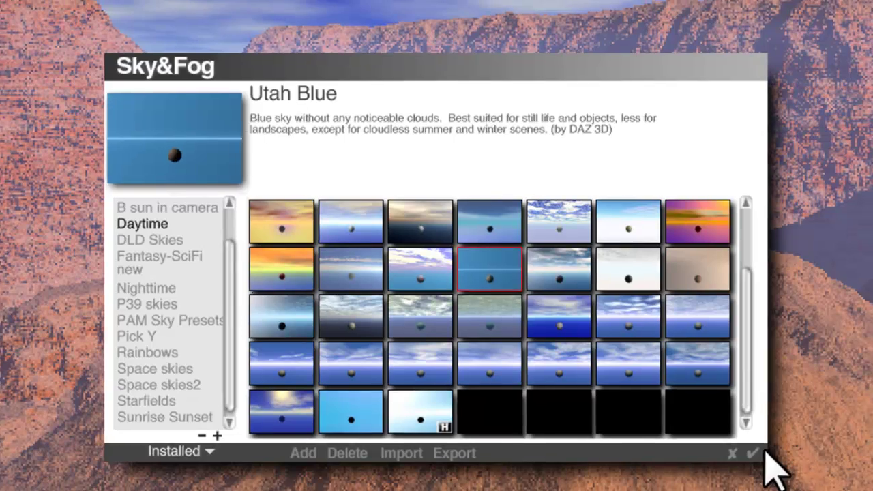
pyautogui.click(756, 456)
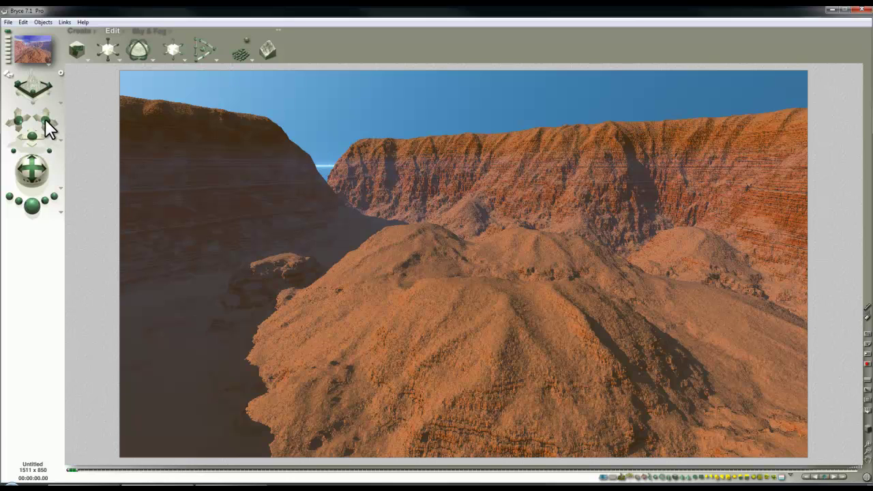
# Step: Move and turn the camera to bring in more of the shadowed cliff and mound, rendering each new view
pyautogui.moveTo(45, 120); pyautogui.dragTo(46, 130)
pyautogui.moveTo(36, 169); pyautogui.dragTo(52, 163)
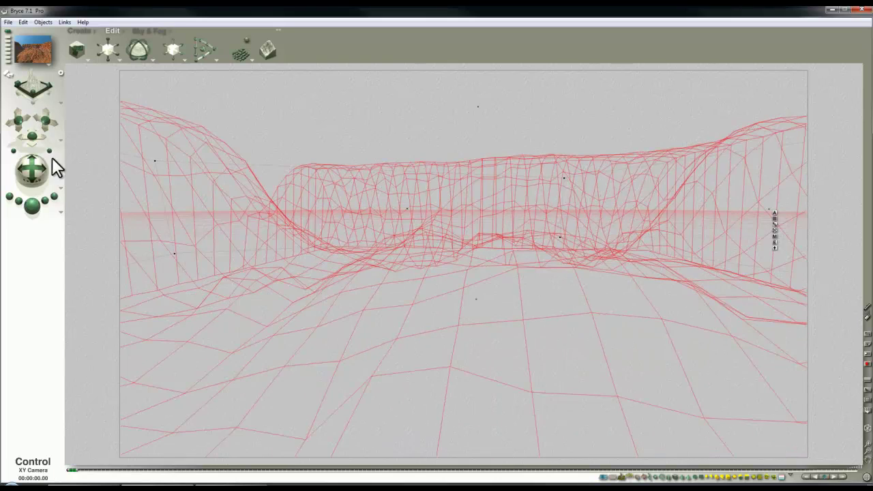
pyautogui.click(35, 206)
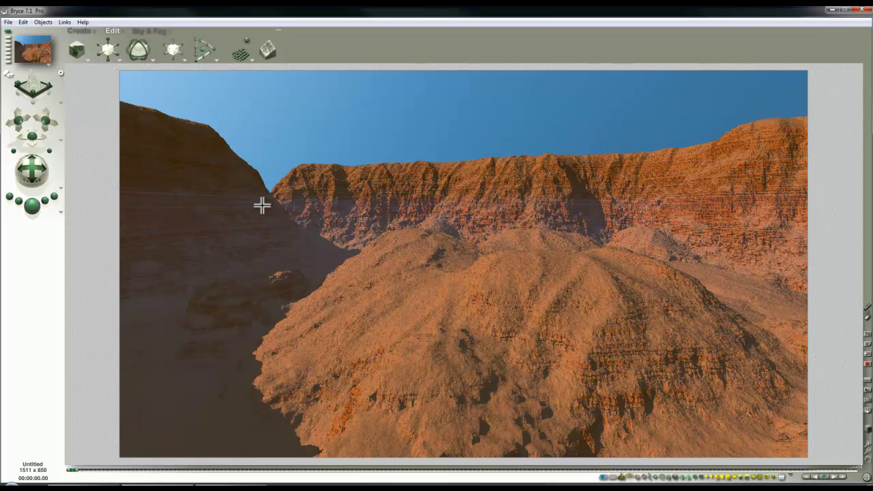
pyautogui.moveTo(51, 133); pyautogui.dragTo(28, 159)
pyautogui.click(32, 205)
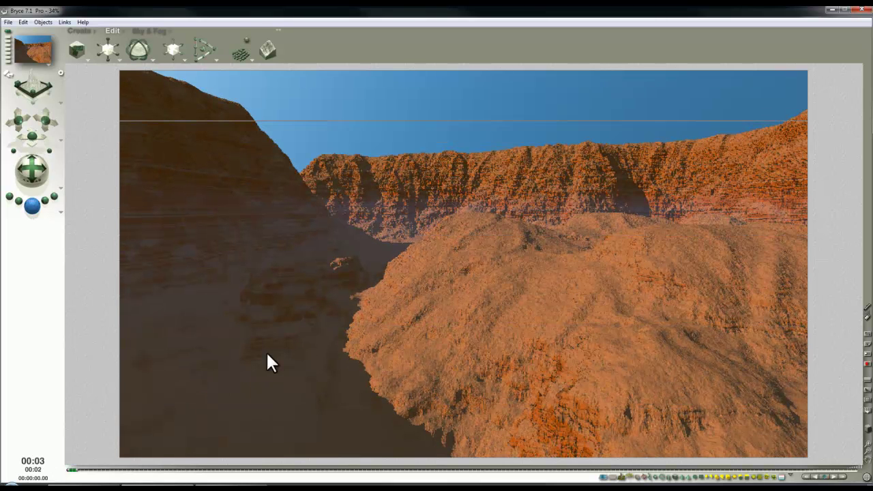
# Step: Set the sky's ambient color to magenta and render the scene
pyautogui.click(149, 31)
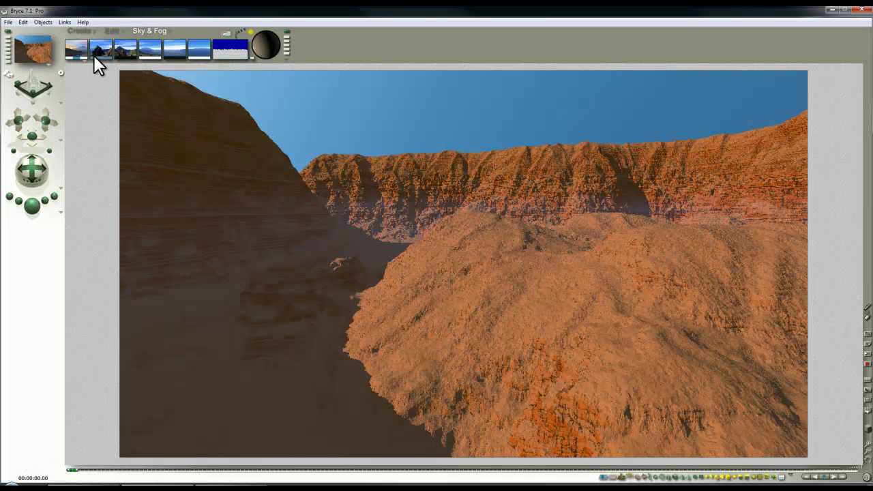
pyautogui.moveTo(97, 57)
pyautogui.mouseDown()
pyautogui.moveTo(178, 79)
pyautogui.moveTo(154, 63)
pyautogui.moveTo(102, 60)
pyautogui.mouseUp()
pyautogui.click(27, 203)
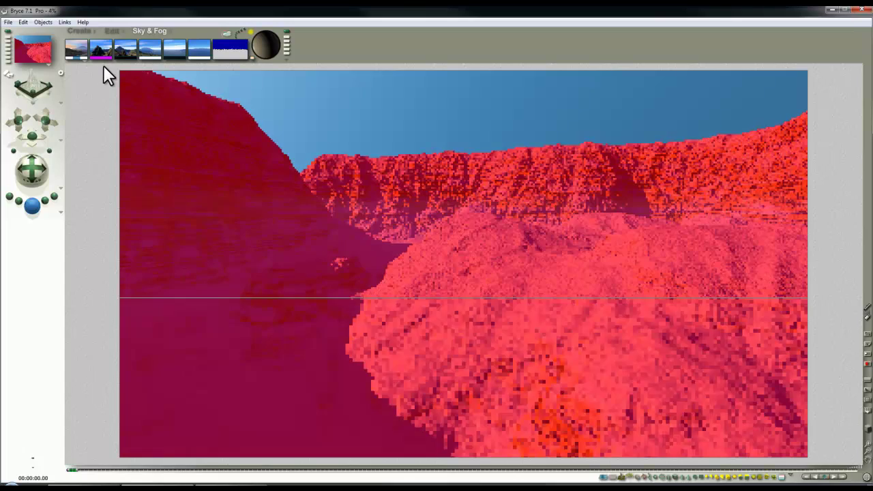
# Step: Disable the sun light in the Sky Lab and replace the magenta ambient color with another color
pyautogui.click(221, 28)
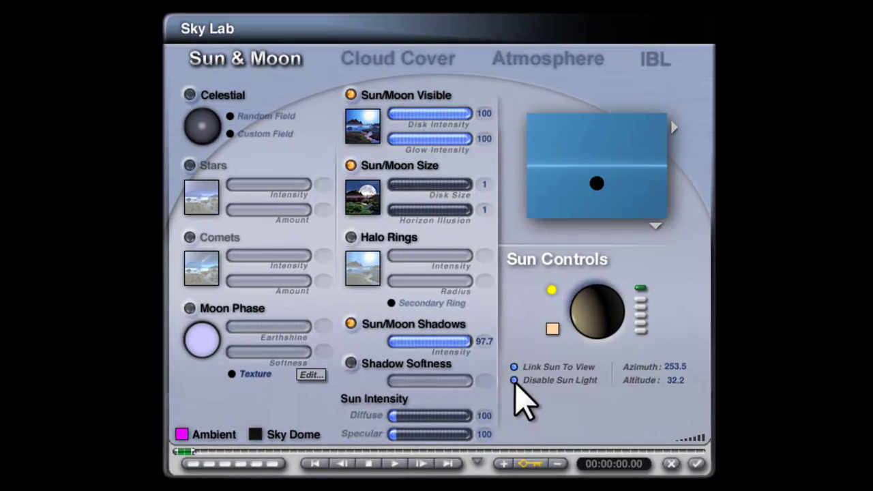
pyautogui.click(696, 464)
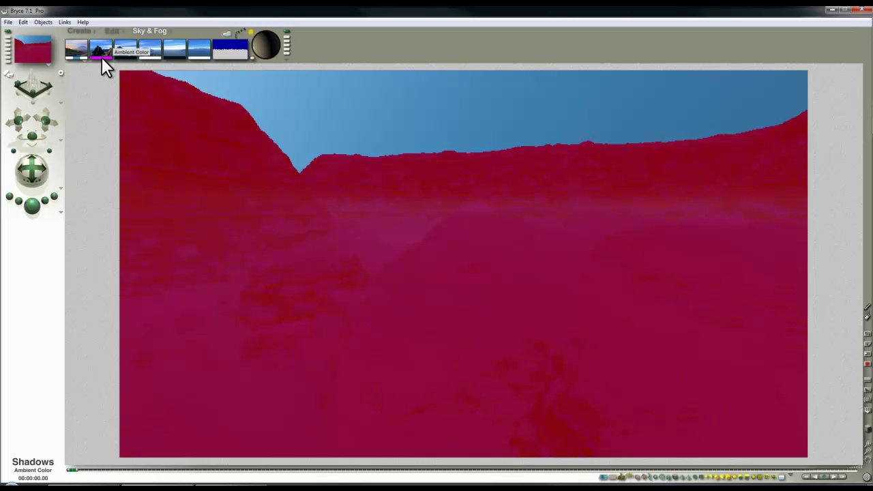
pyautogui.moveTo(101, 57); pyautogui.dragTo(146, 58)
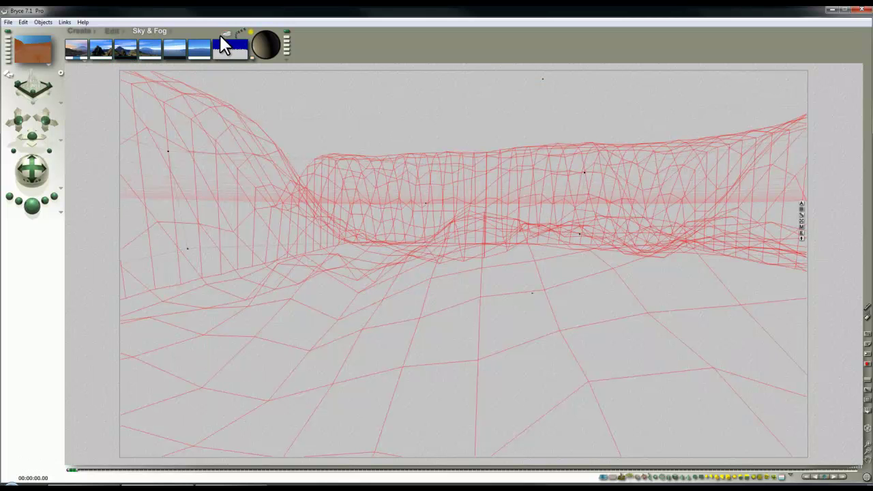
# Step: Set the terrain material's ambience to 0 in the Materials Lab and render the scene
pyautogui.click(802, 227)
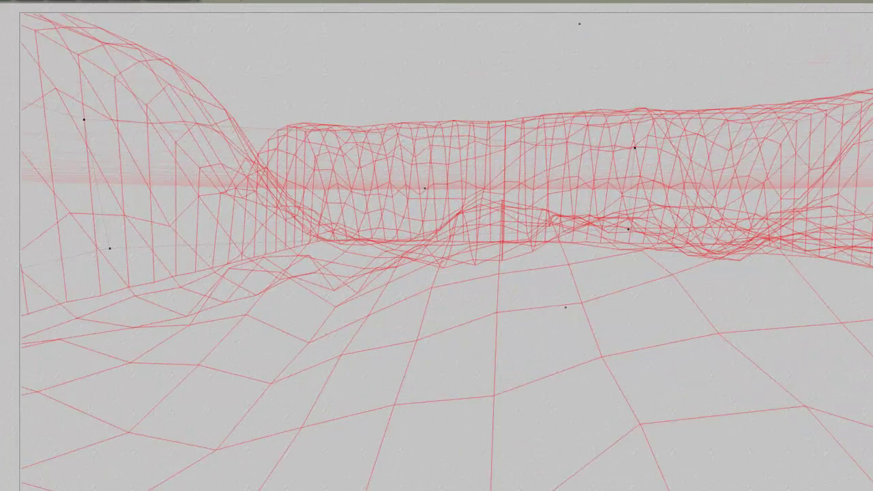
pyautogui.moveTo(259, 257); pyautogui.dragTo(383, 265)
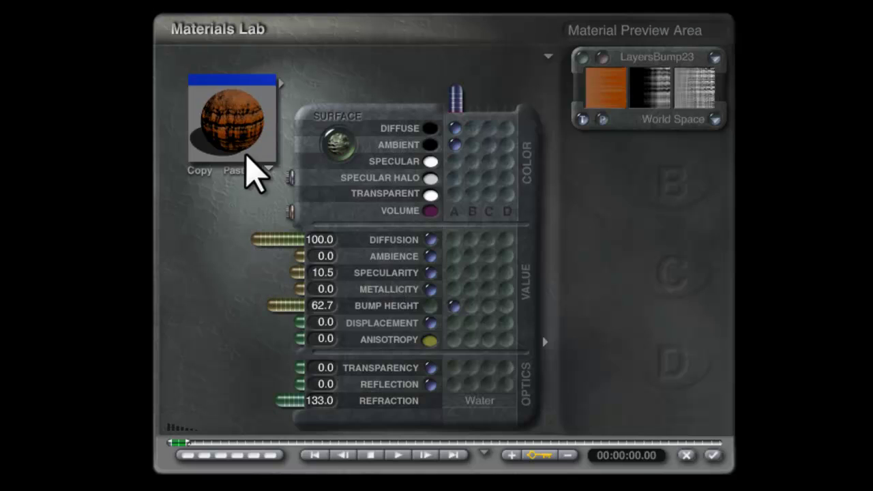
pyautogui.click(713, 455)
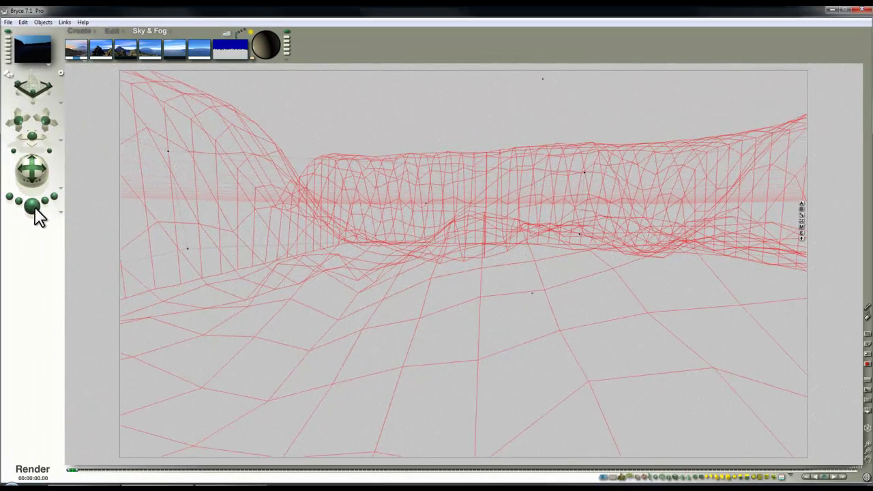
pyautogui.click(0, 200)
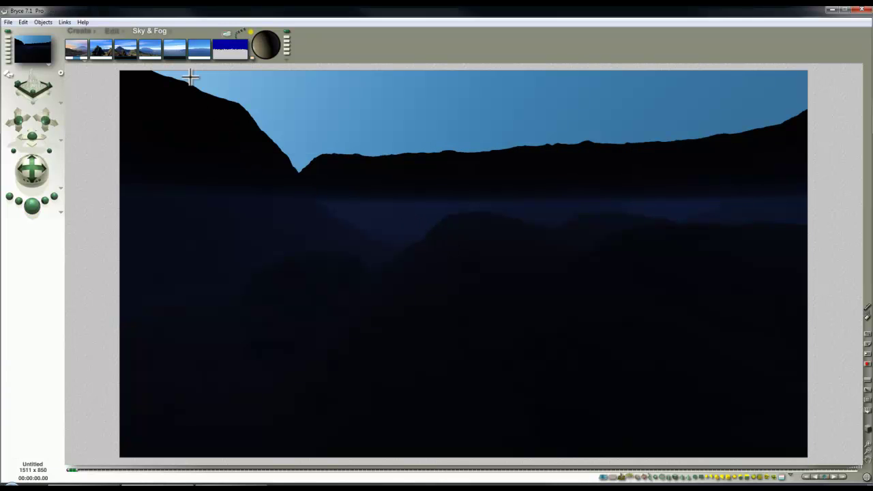
# Step: Set the sky dome color to green and render the scene
pyautogui.moveTo(182, 57); pyautogui.dragTo(228, 127)
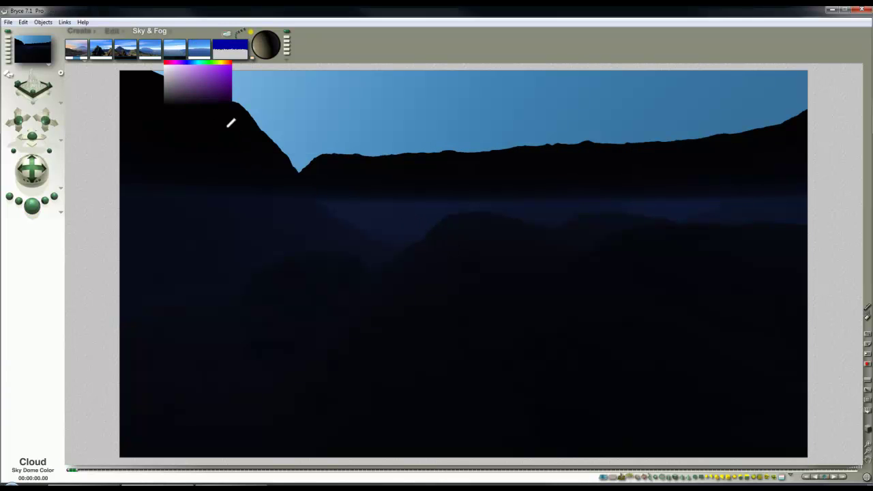
pyautogui.moveTo(206, 64); pyautogui.dragTo(85, 214)
pyautogui.click(33, 207)
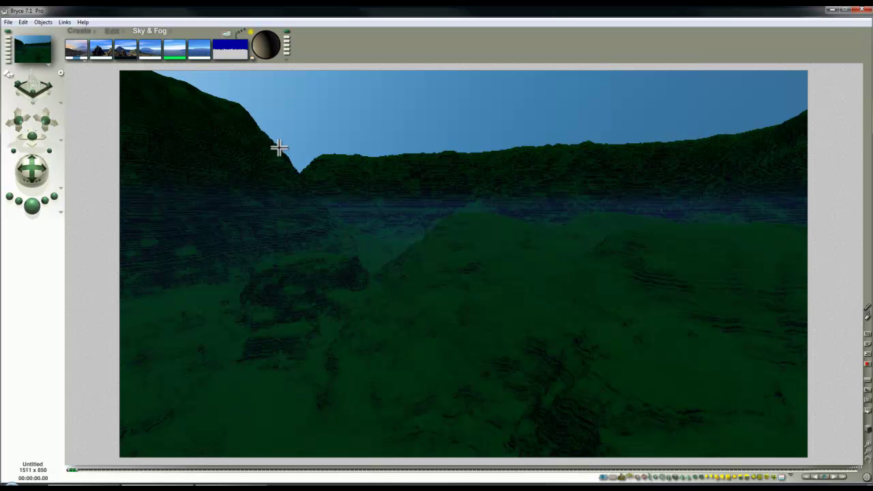
# Step: Set the sky dome color to black by bringing its RGB values to zero
pyautogui.moveTo(172, 56); pyautogui.dragTo(126, 56)
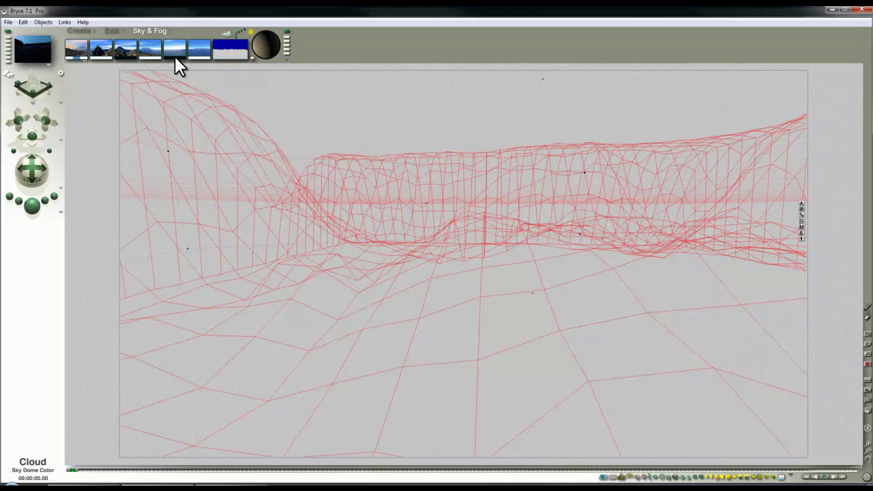
pyautogui.keyDown('alt'); pyautogui.click(174, 56); pyautogui.keyUp('alt')
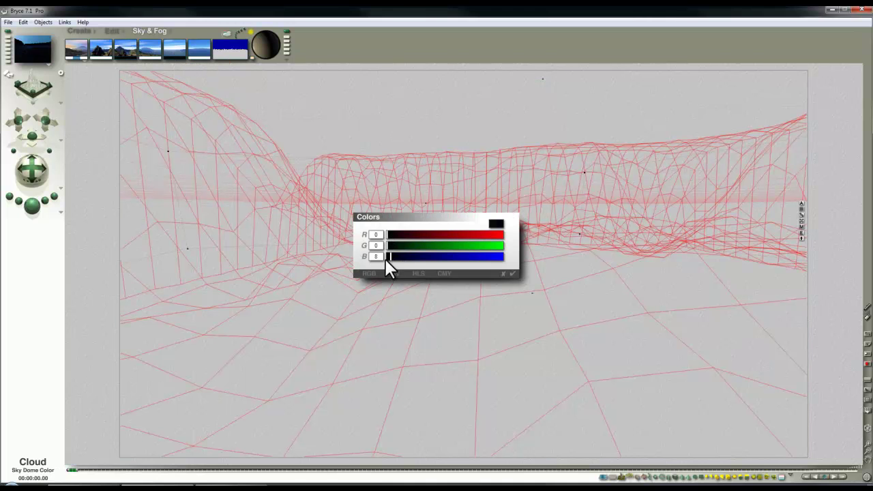
pyautogui.click(513, 274)
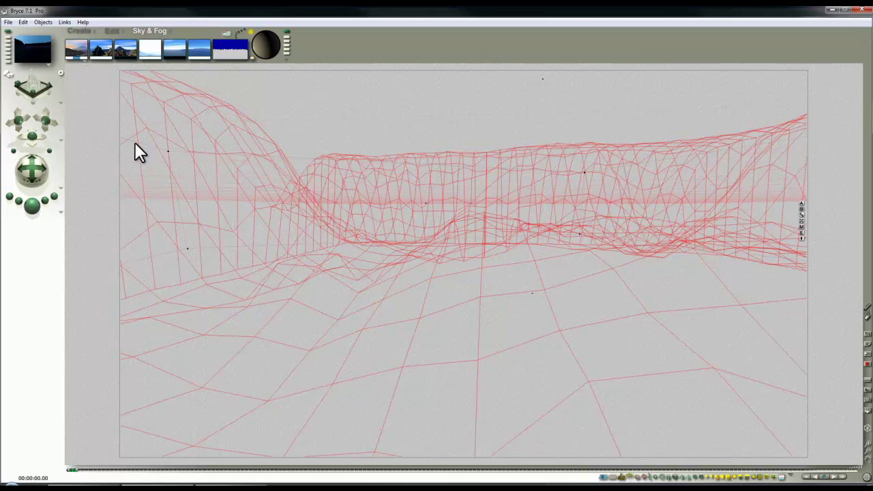
# Step: Remove the haze by lowering its intensity and render the scene
pyautogui.click(32, 203)
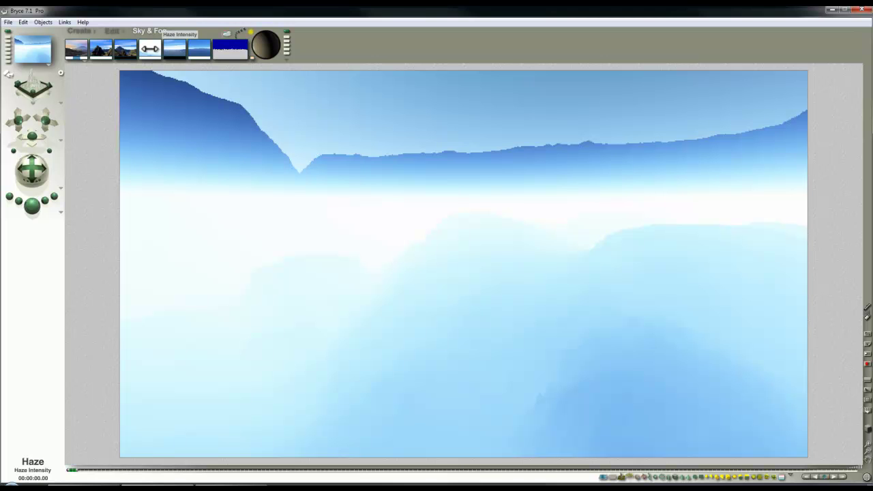
pyautogui.press('Escape')
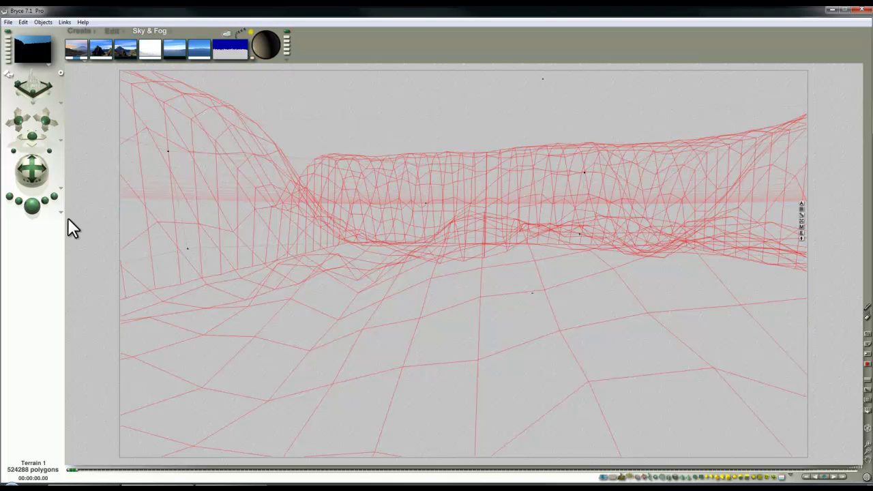
pyautogui.click(33, 204)
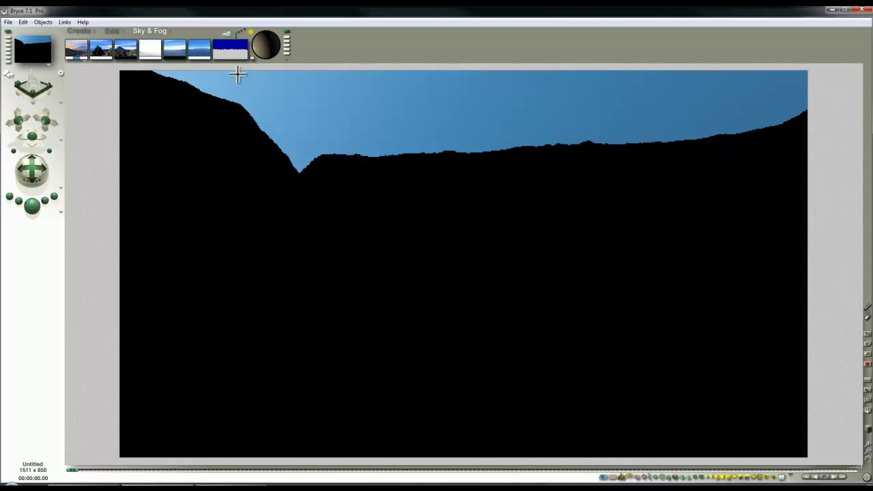
# Step: Set the Sun/Moon Shadows intensity to 100 in the Sky Lab and render the scene
pyautogui.click(228, 34)
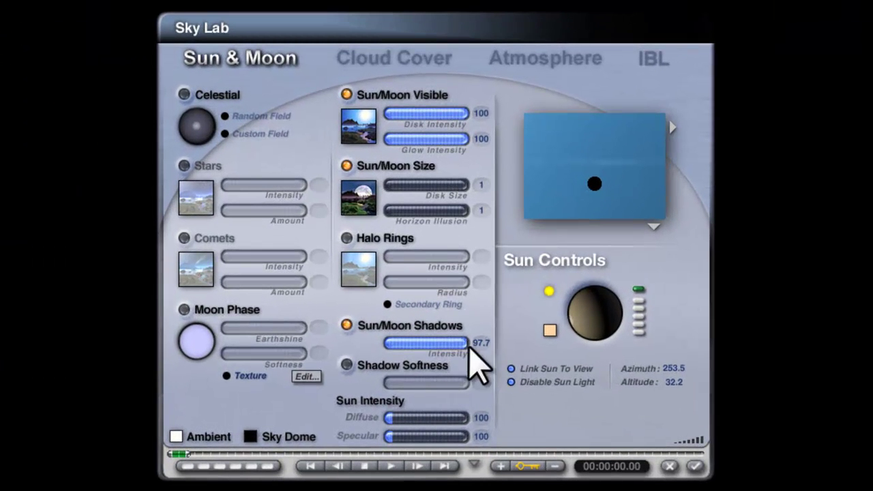
pyautogui.moveTo(459, 344); pyautogui.dragTo(462, 344)
pyautogui.click(695, 467)
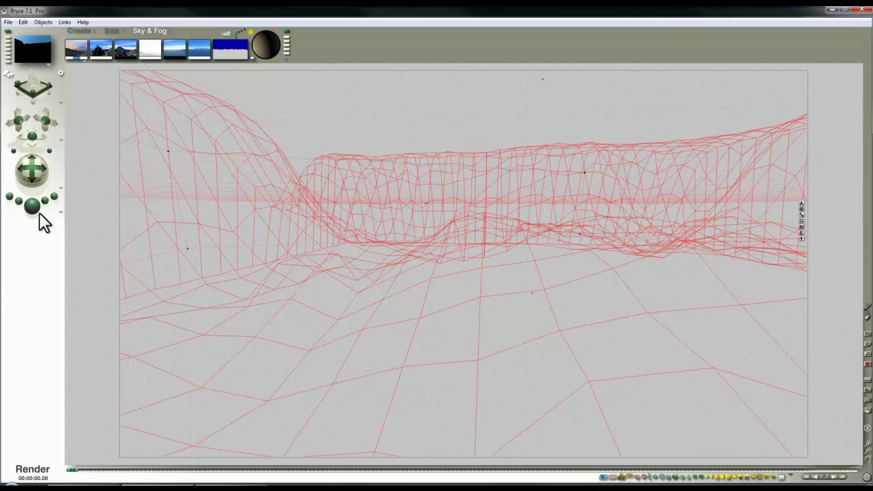
pyautogui.hotkey('ctrl', 'r')
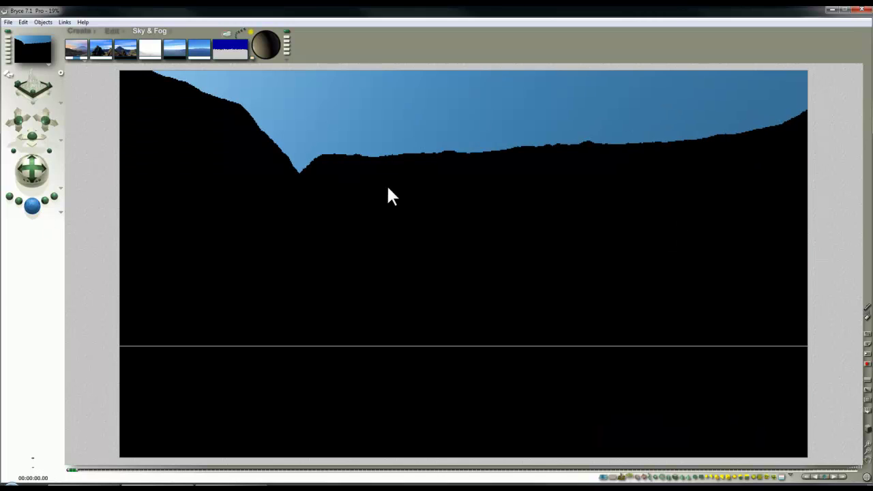
# Step: Enable image-based lighting with the rendered sky as its HDRI image and show the terrain scene in the Sky Lab preview
pyautogui.click(226, 33)
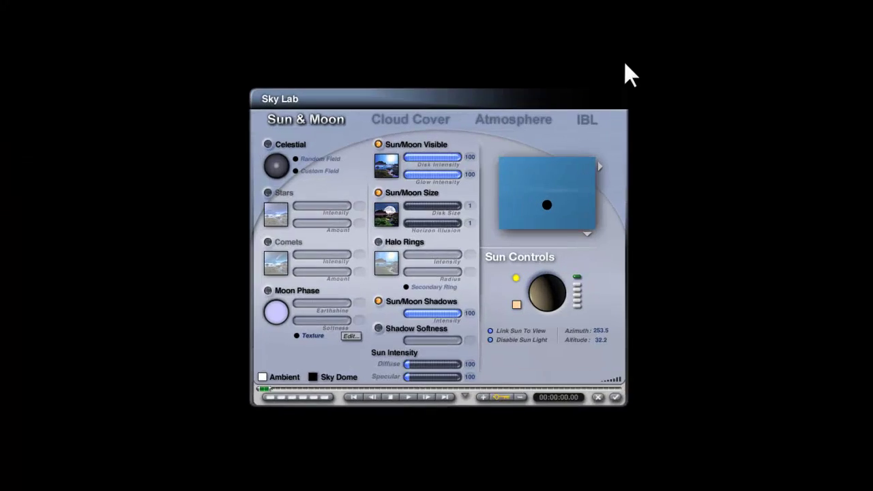
pyautogui.click(578, 121)
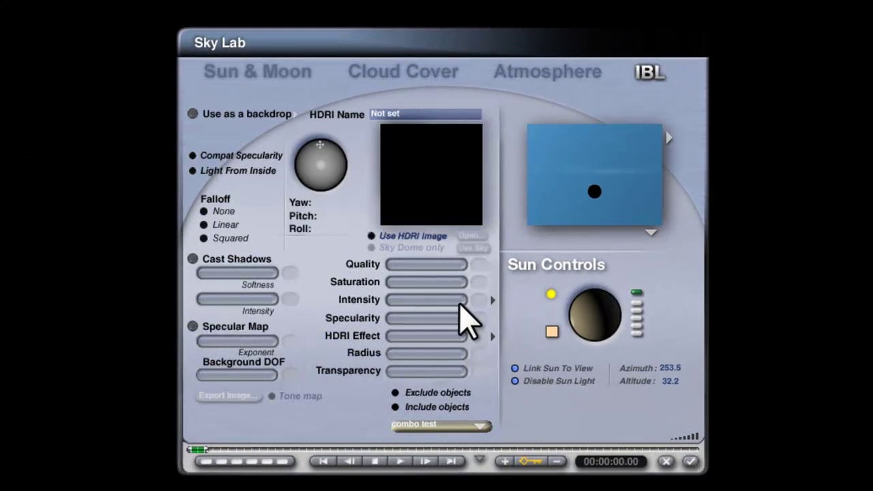
pyautogui.click(371, 237)
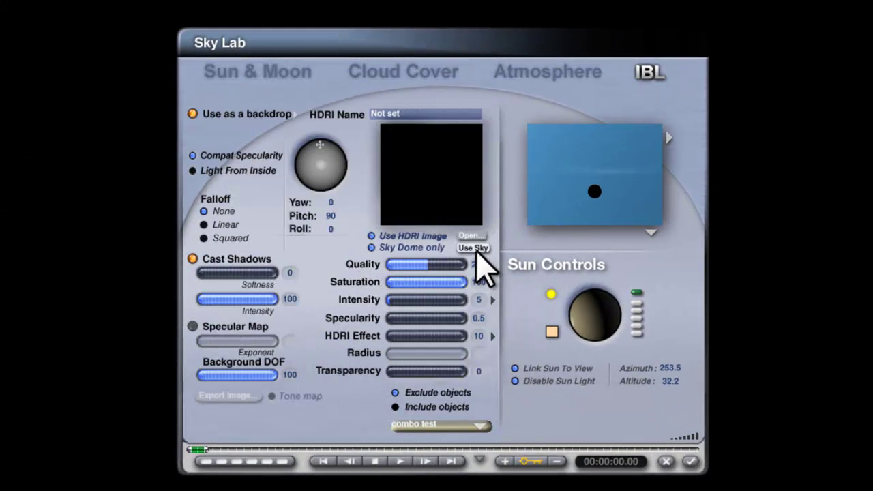
pyautogui.click(479, 249)
pyautogui.click(551, 295)
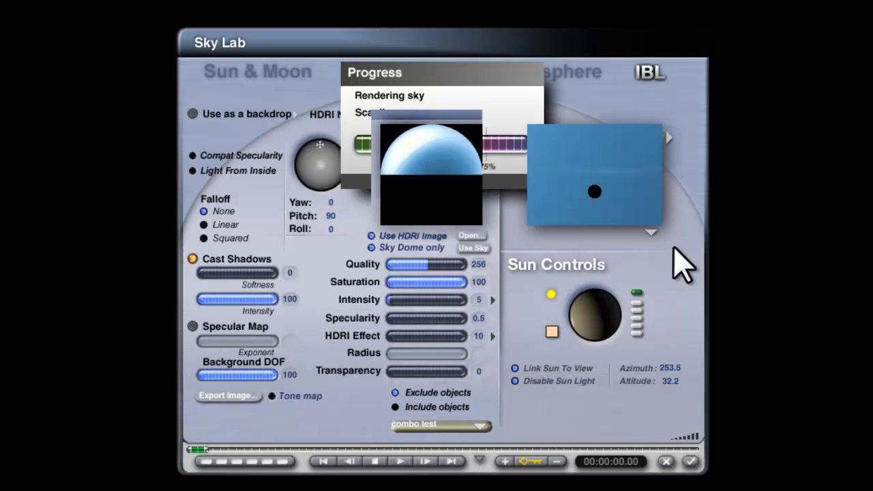
pyautogui.click(651, 232)
pyautogui.click(682, 242)
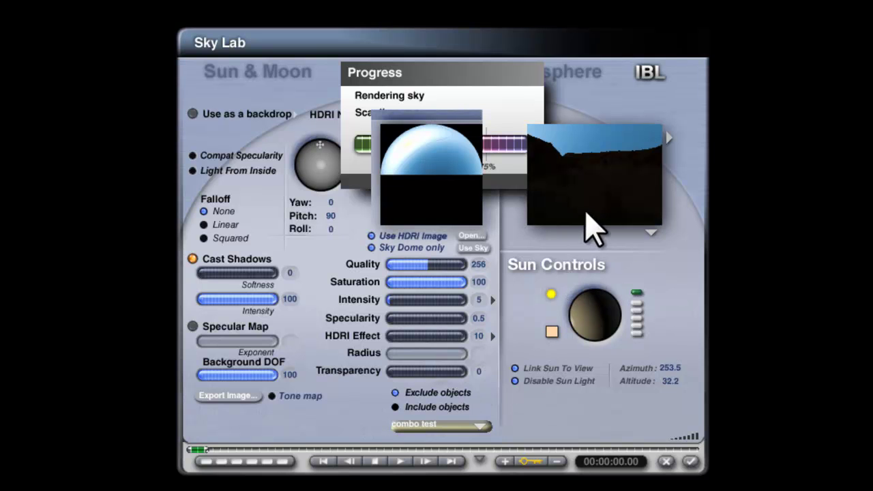
# Step: Set the HDRI Effect to 58 and the image-based lighting quality to 16
pyautogui.click(400, 337)
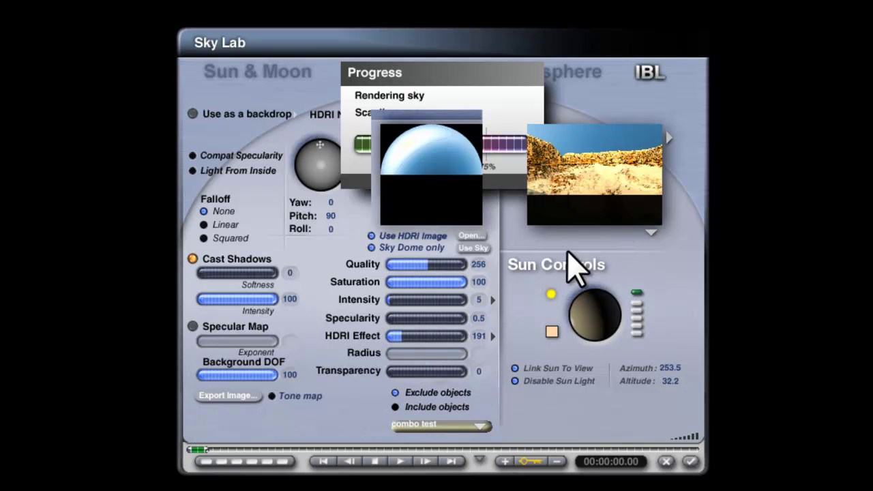
pyautogui.click(392, 336)
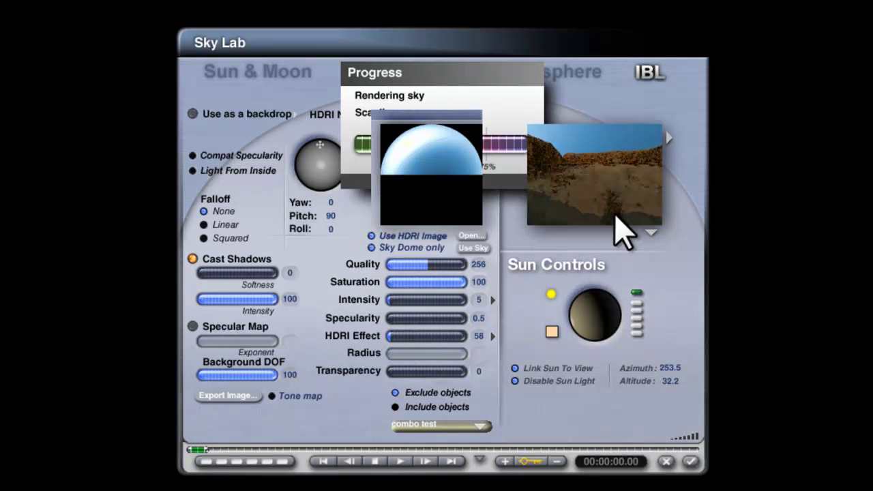
pyautogui.click(414, 266)
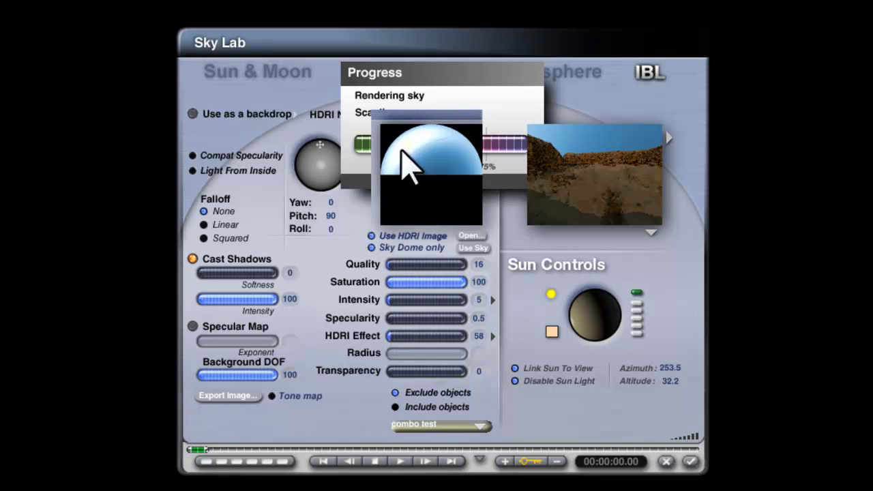
pyautogui.click(428, 266)
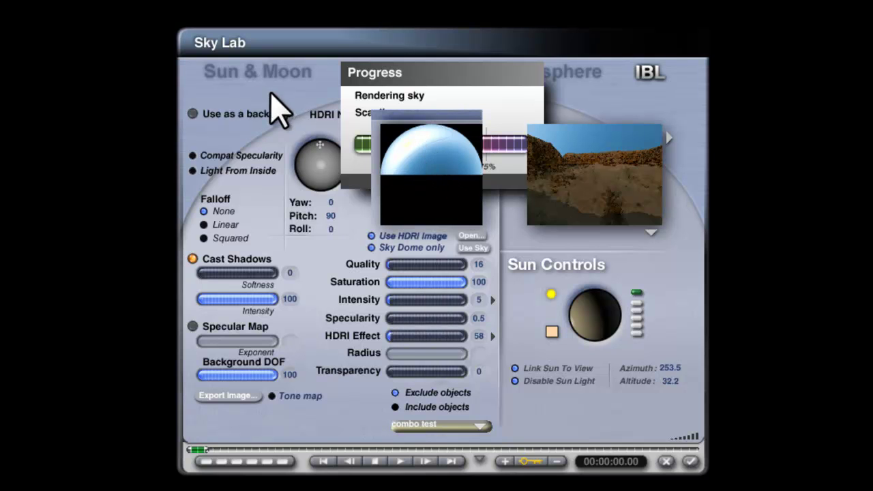
# Step: Turn off Sun/Moon Visible and re-render the sky as the HDRI image at a resolution of 600
pyautogui.click(276, 71)
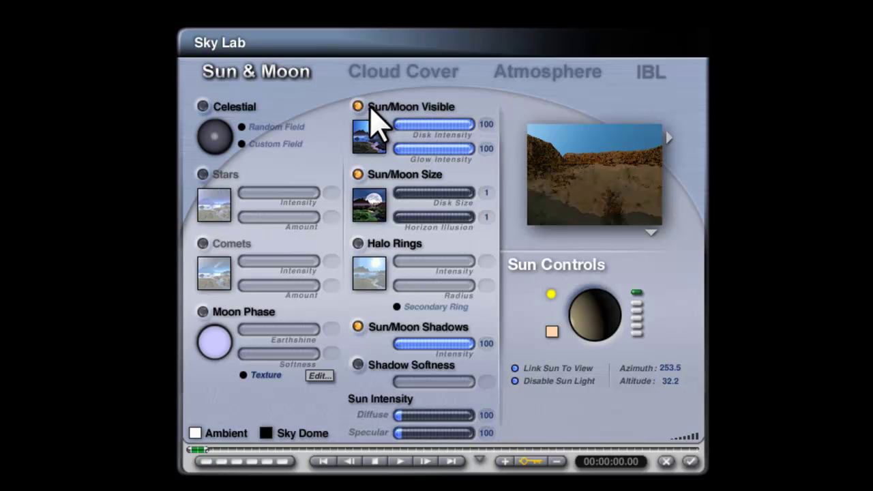
pyautogui.click(645, 75)
pyautogui.click(475, 248)
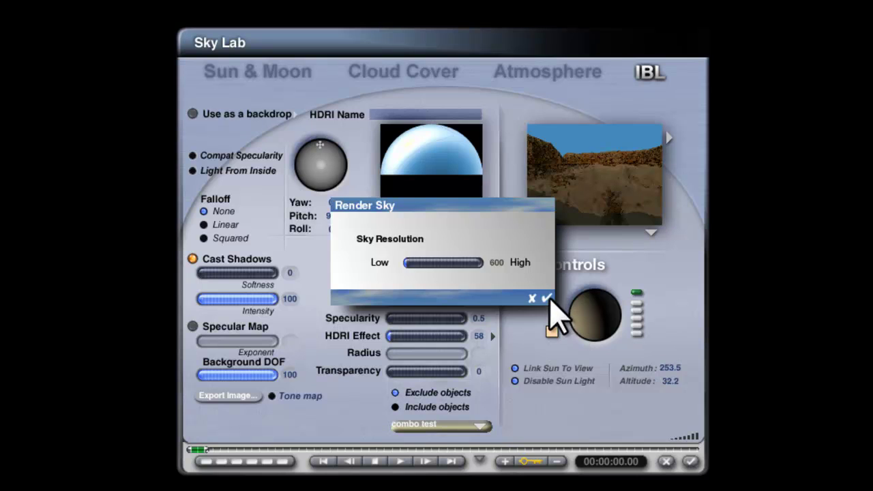
pyautogui.click(548, 296)
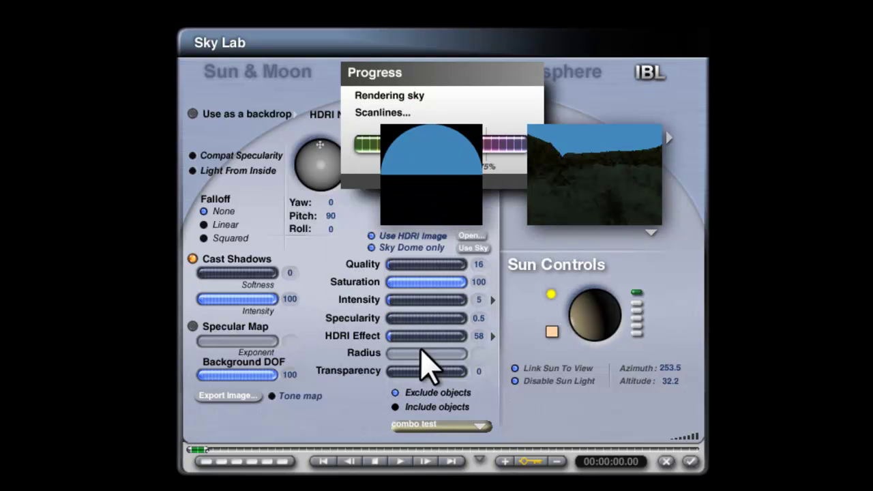
# Step: Set the HDRI Effect to 171 and compare the preview with the sun light enabled and disabled
pyautogui.click(399, 337)
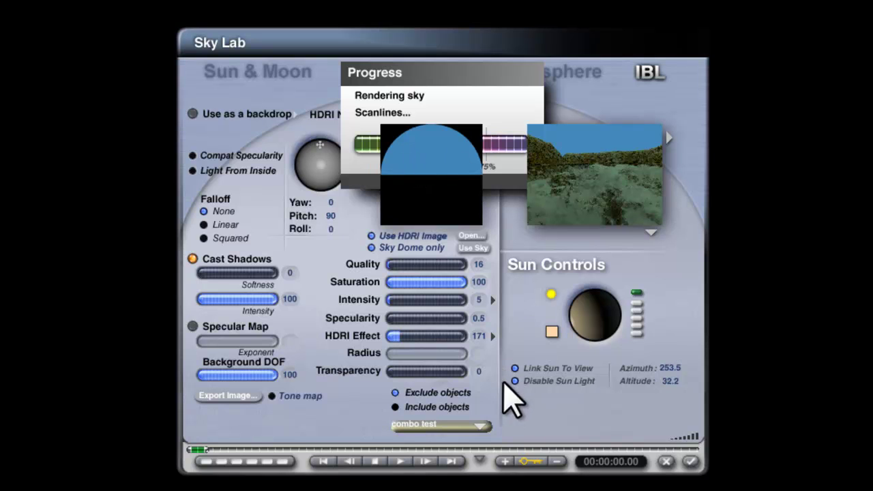
pyautogui.click(514, 381)
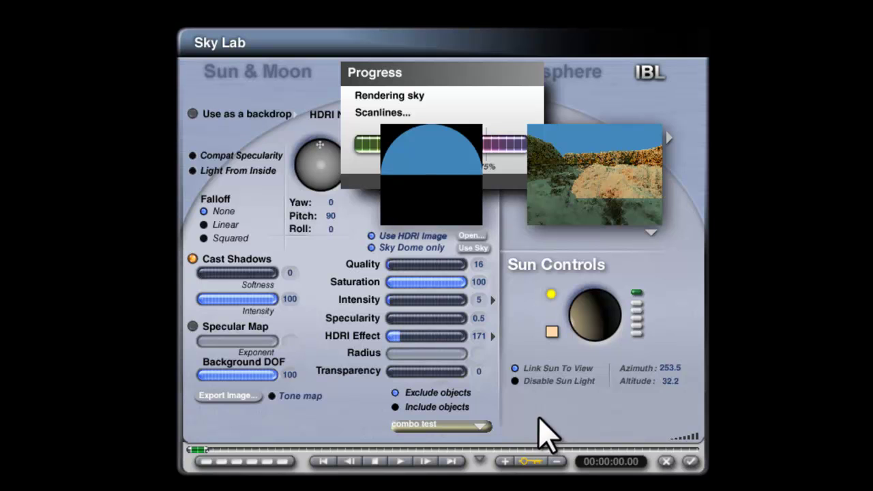
pyautogui.click(514, 381)
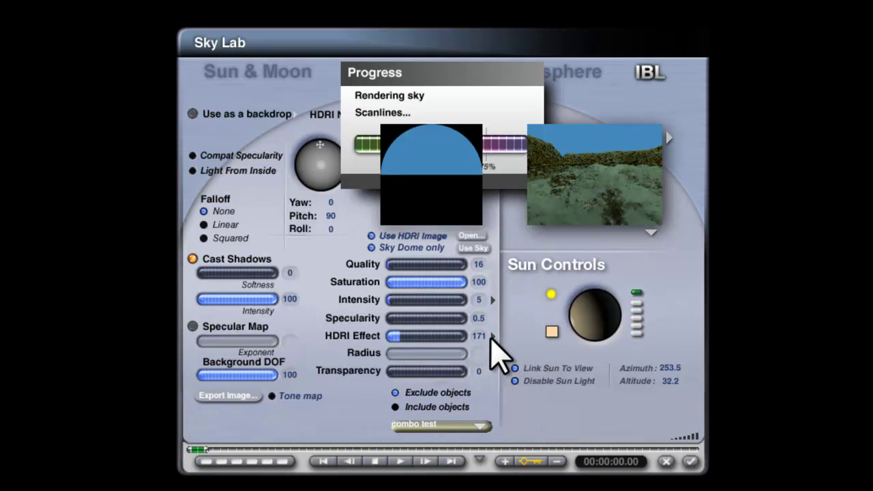
# Step: Check the HDRI Effect's true ambience optimization and tone mapping options
pyautogui.rightClick(492, 334)
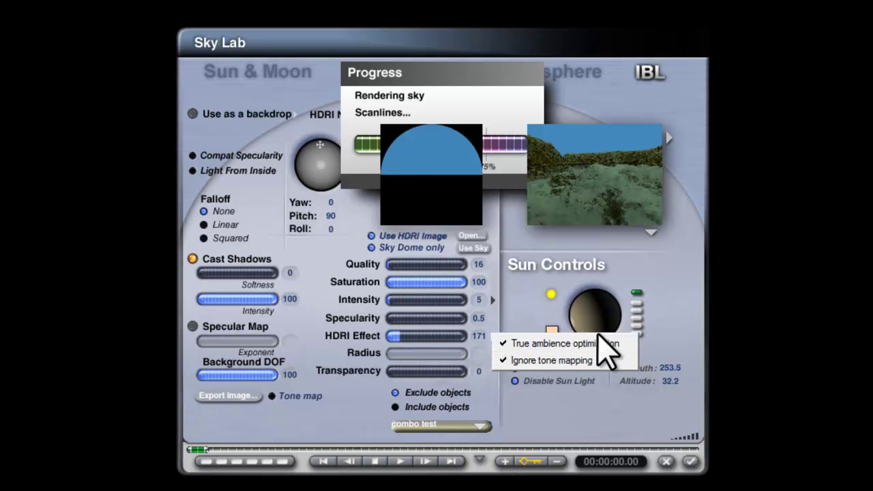
pyautogui.click(520, 305)
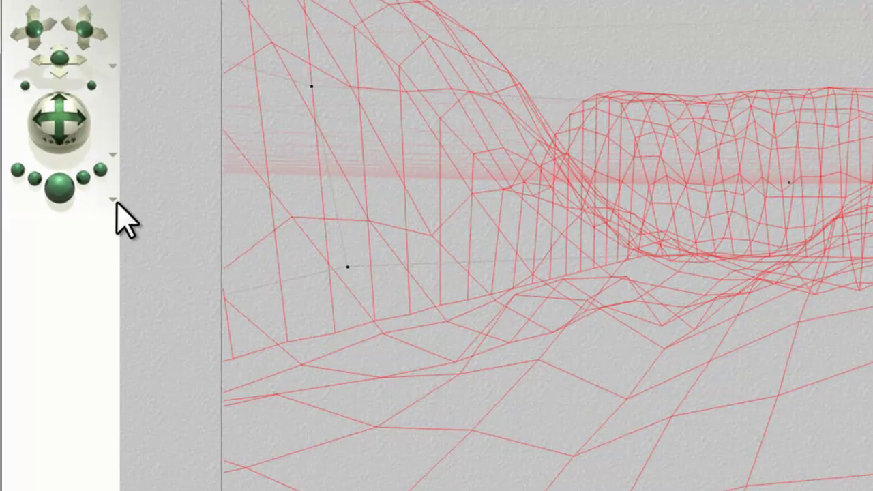
# Step: Set the render options to Premium quality with 4 rays per pixel and enable True Ambience
pyautogui.click(165, 294)
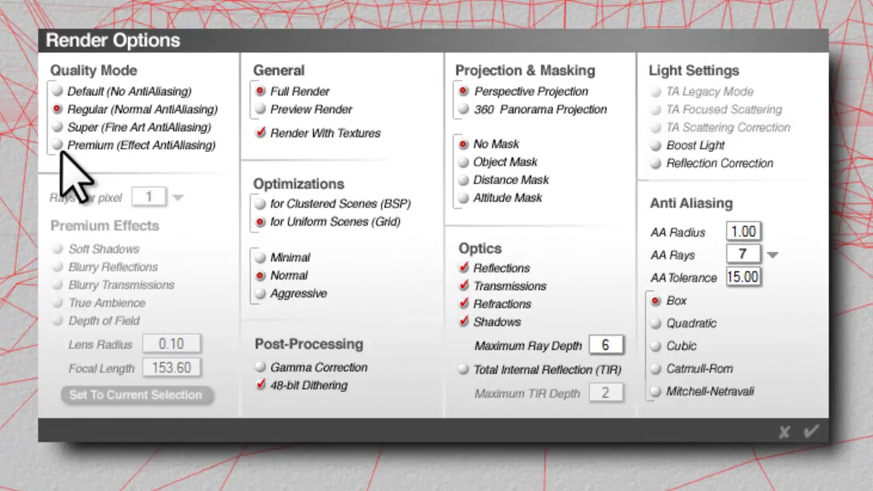
pyautogui.click(59, 146)
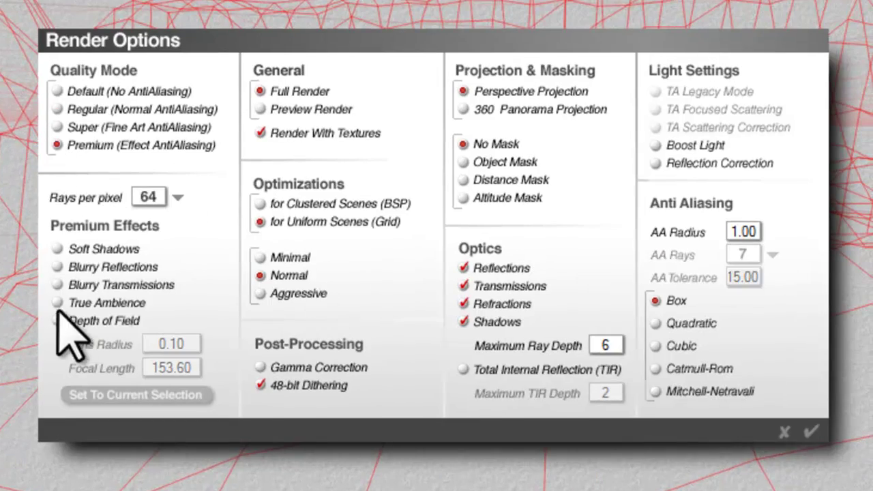
pyautogui.click(176, 198)
pyautogui.click(216, 209)
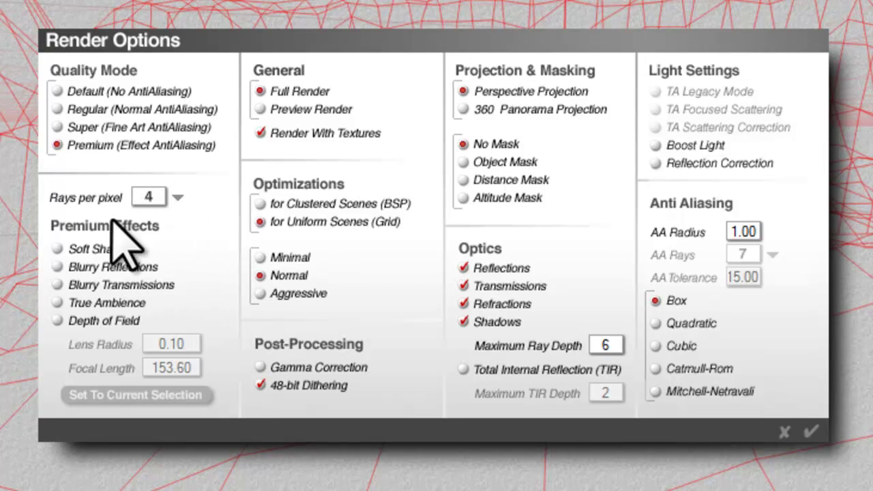
pyautogui.click(58, 302)
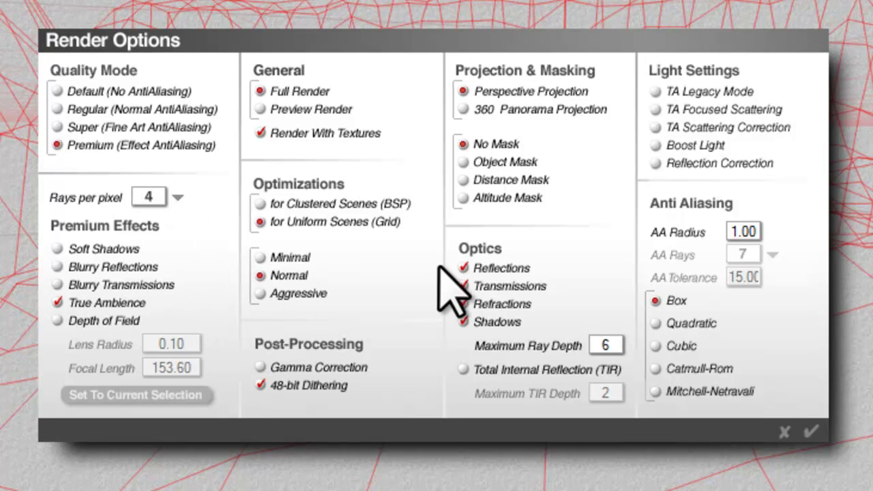
# Step: Enable TA Scattering Correction and Boost Light, set the Maximum Ray Depth to 4, and render the canyon
pyautogui.click(656, 128)
pyautogui.click(661, 144)
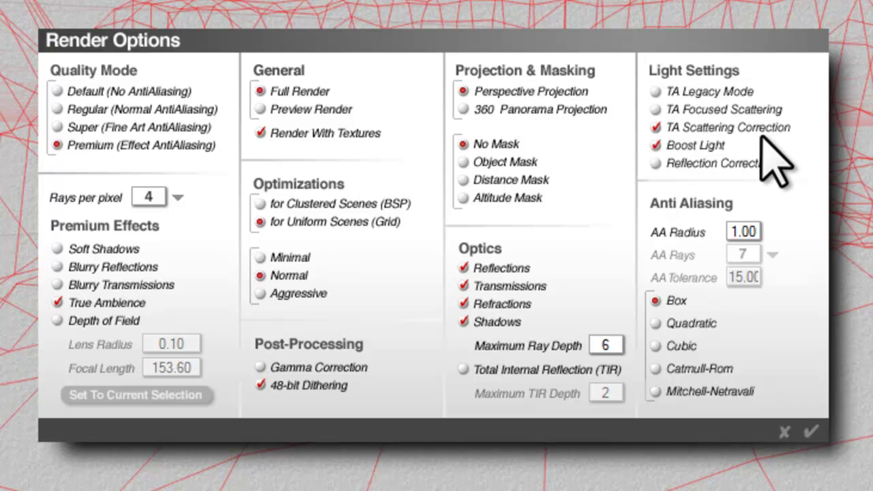
pyautogui.click(606, 345)
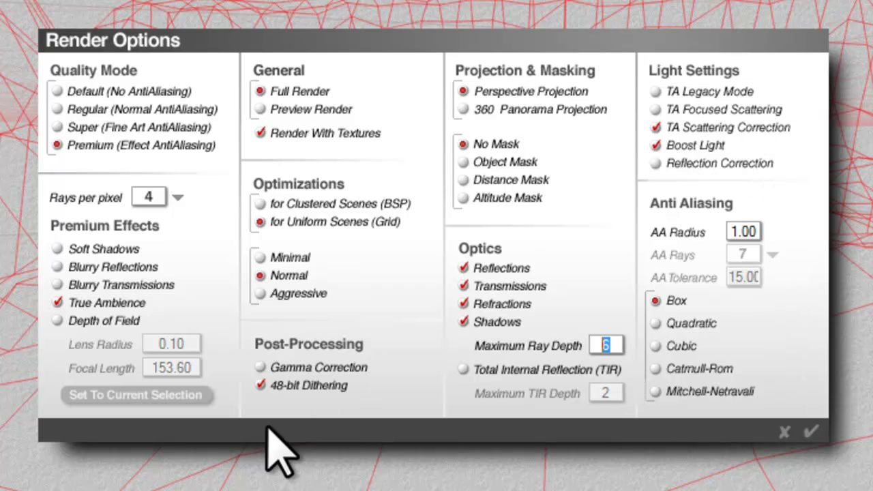
pyautogui.write('4')
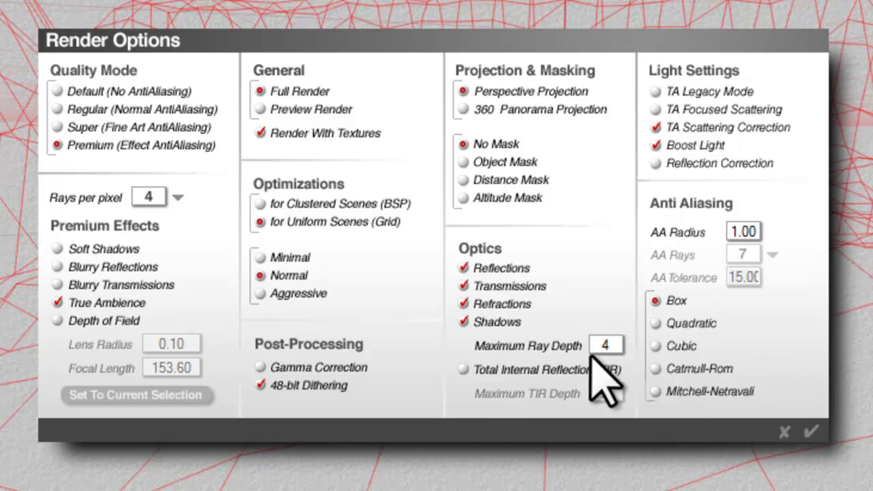
pyautogui.click(813, 433)
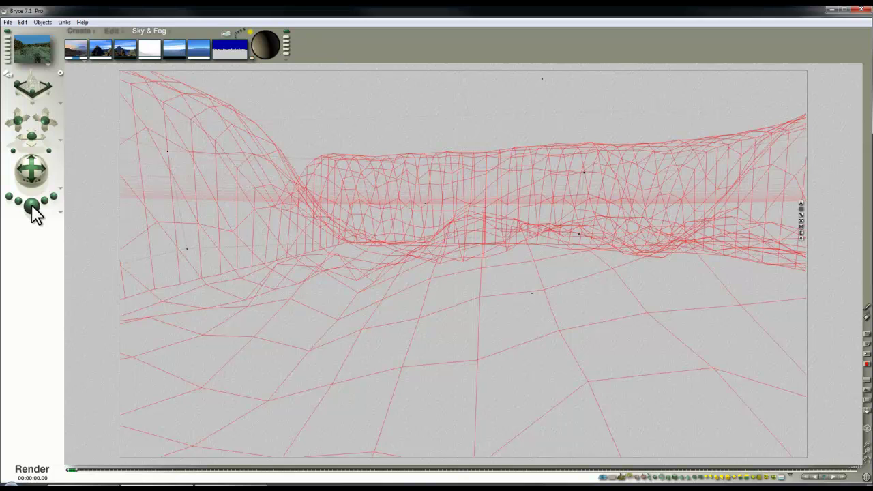
pyautogui.click(31, 205)
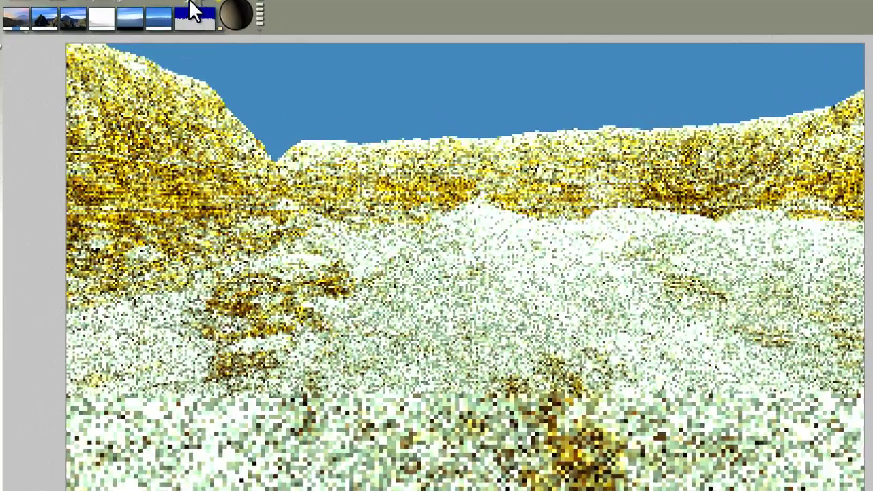
# Step: Set the image-based lighting's HDRI Effect to 50 and re-render the canyon
pyautogui.click(190, 2)
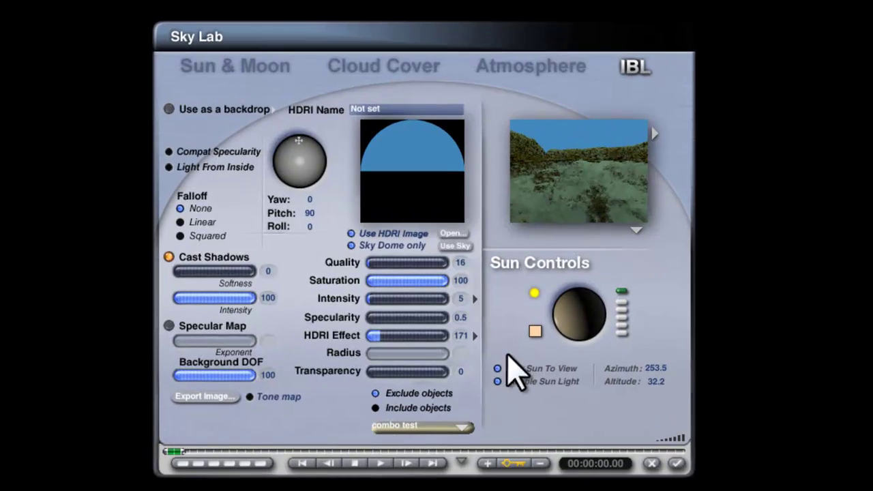
pyautogui.click(459, 336)
pyautogui.write('50')
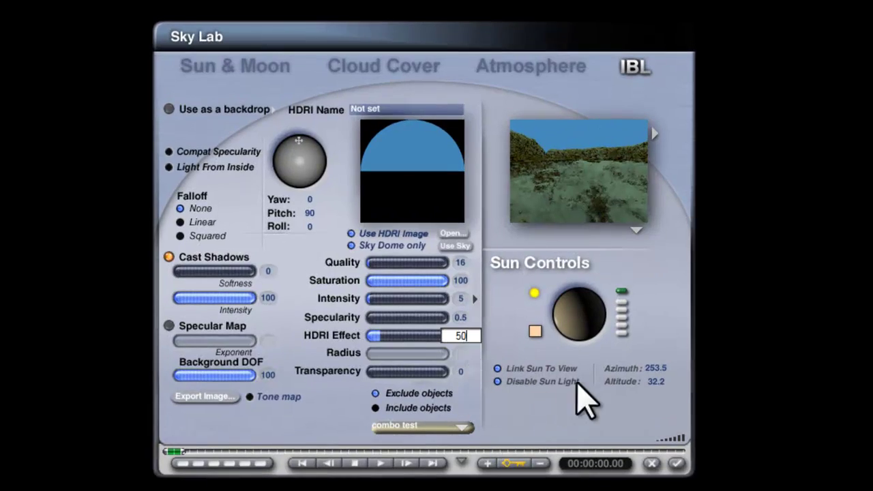
pyautogui.press('Return')
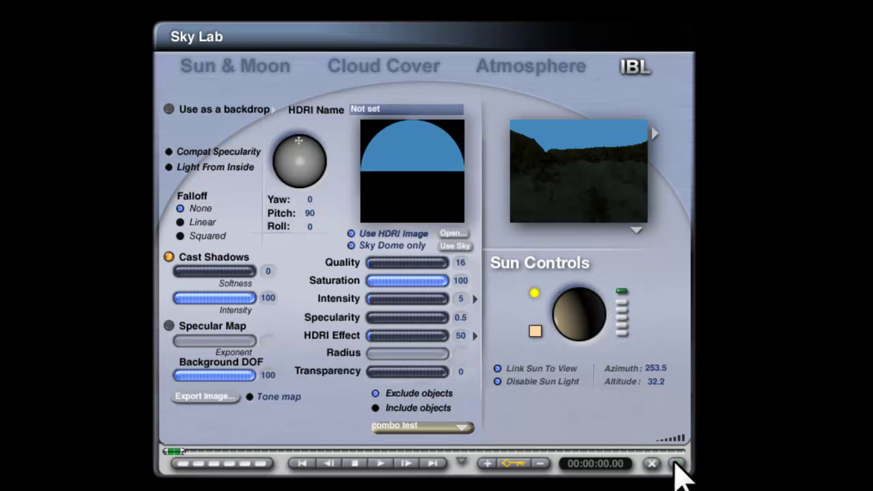
pyautogui.click(673, 465)
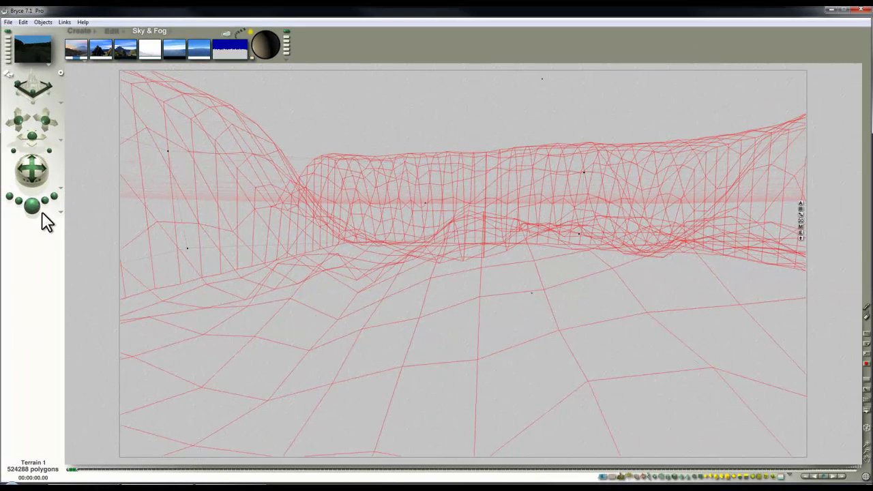
pyautogui.click(32, 202)
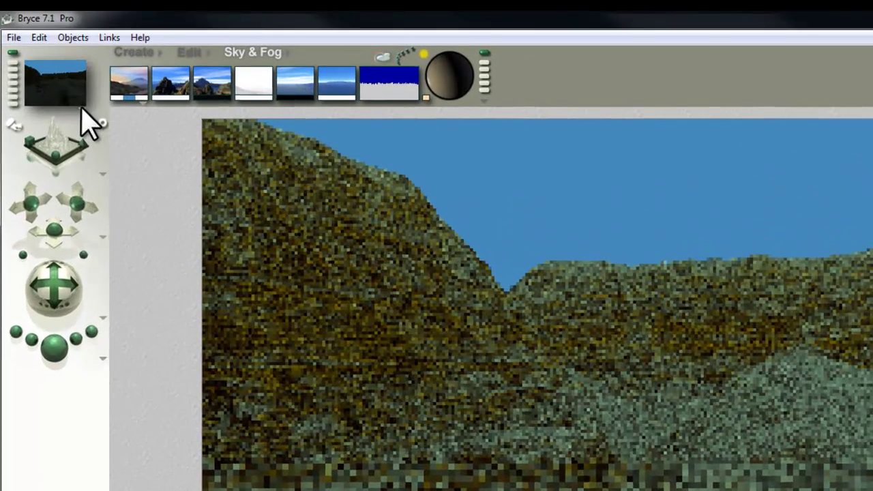
# Step: Switch the Nano Preview to accurate rendering
pyautogui.click(47, 63)
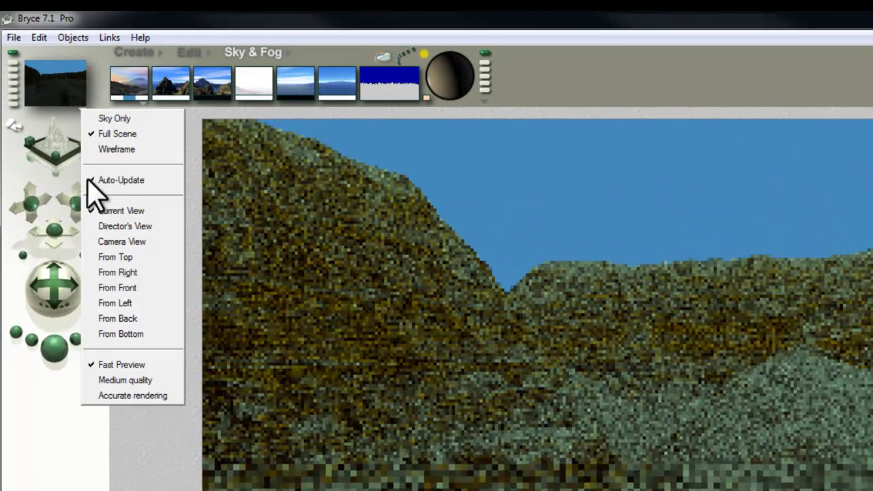
pyautogui.click(117, 397)
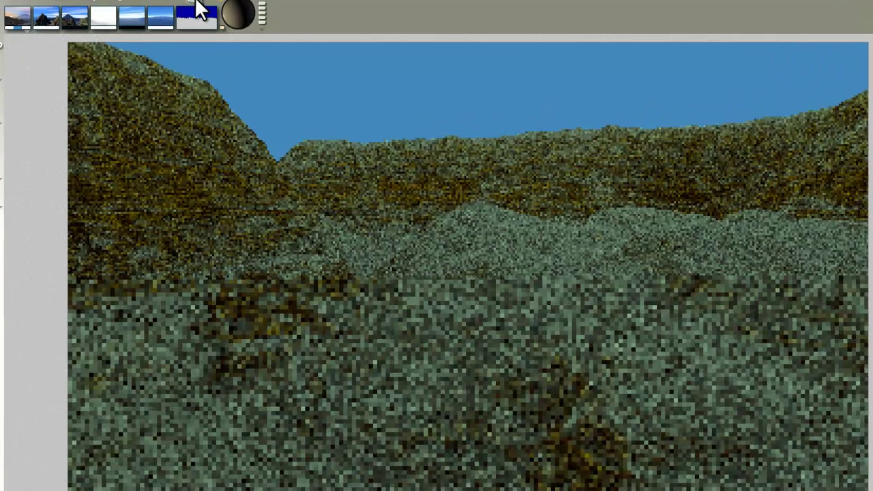
# Step: Set the Diffuse Sun Intensity to 200 and redirect the sun to light the canyon's left cliff
pyautogui.click(265, 45)
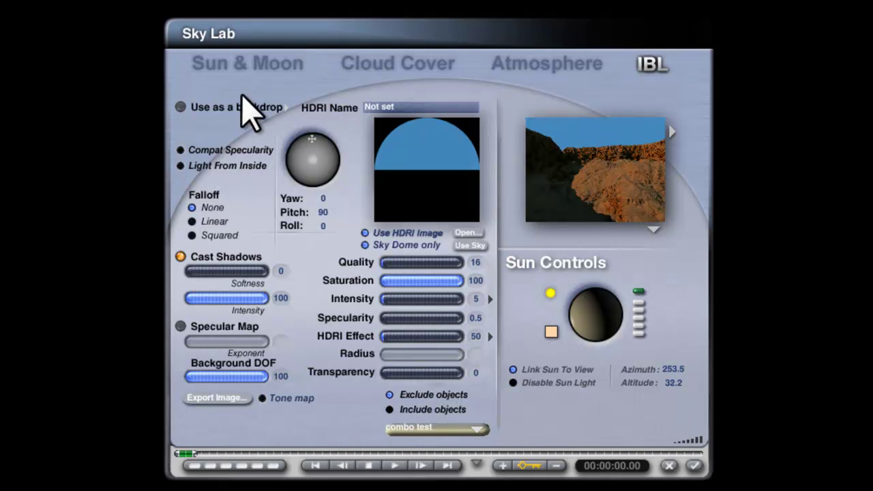
pyautogui.click(247, 63)
pyautogui.click(484, 418)
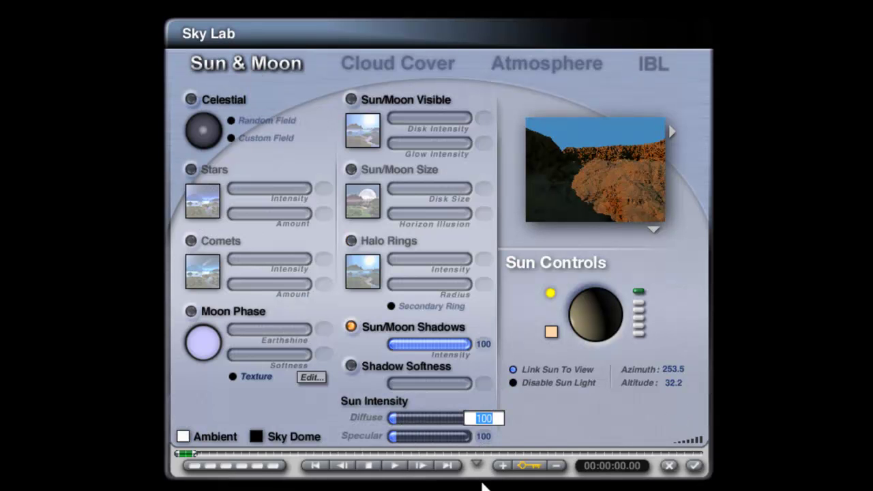
pyautogui.write('200')
pyautogui.press('Return')
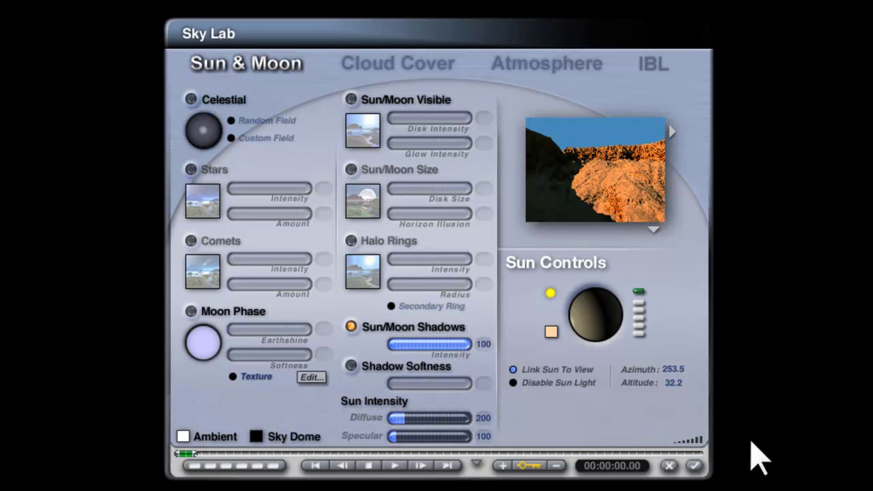
pyautogui.moveTo(597, 301)
pyautogui.mouseDown()
pyautogui.moveTo(586, 315)
pyautogui.moveTo(585, 300)
pyautogui.moveTo(595, 316)
pyautogui.moveTo(614, 313)
pyautogui.moveTo(612, 338)
pyautogui.mouseUp()
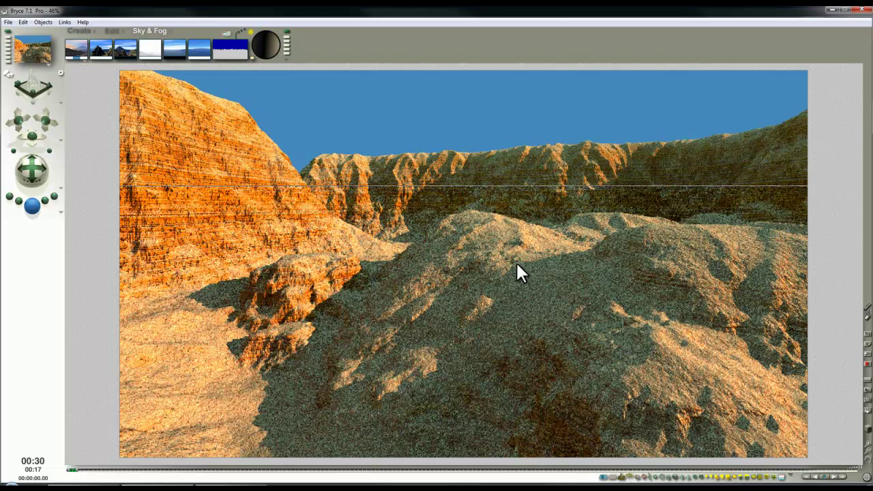
# Step: Add haze to the sky and test-render the canyon
pyautogui.click(141, 185)
pyautogui.moveTo(155, 50); pyautogui.dragTo(159, 52)
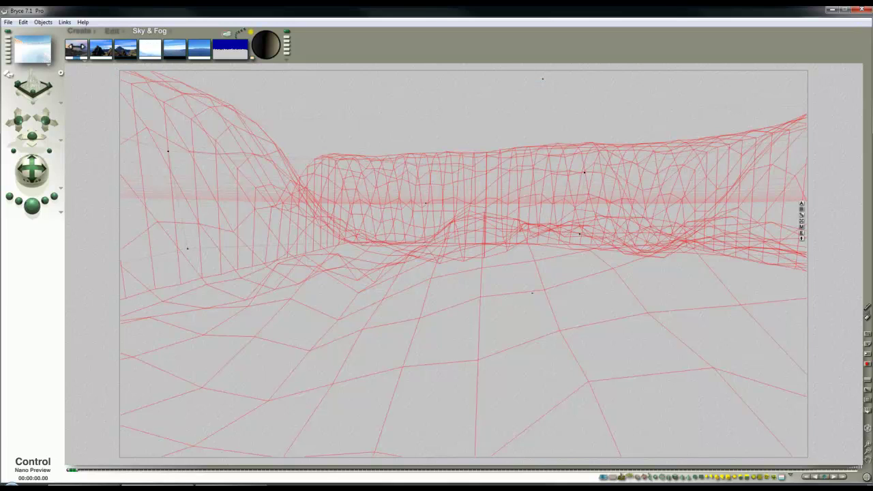
pyautogui.click(32, 205)
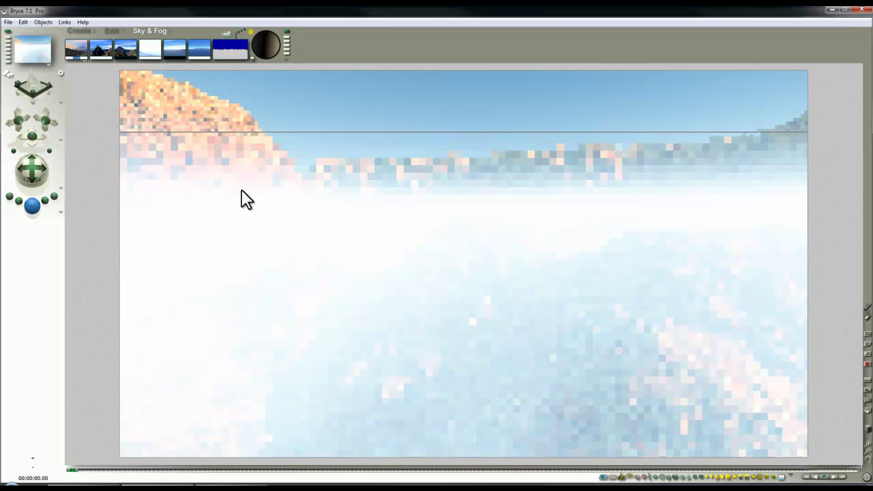
pyautogui.click(135, 22)
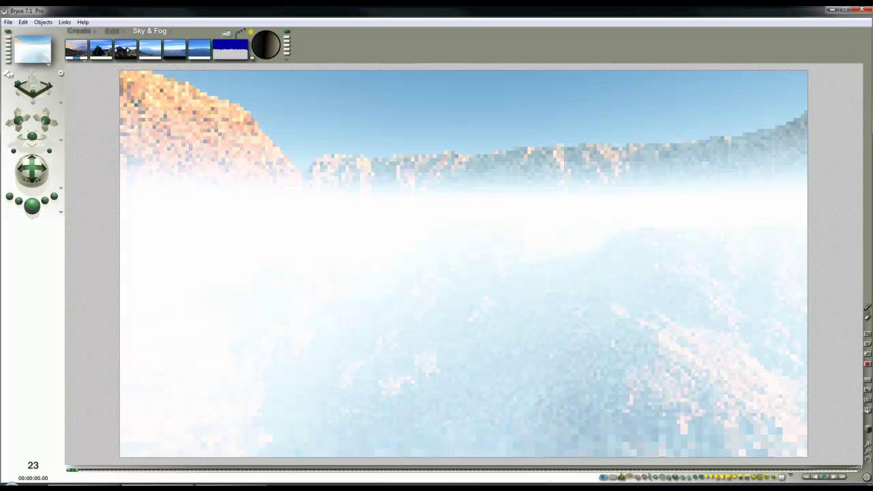
# Step: Adjust the fog and haze to a faint atmospheric haze over the distant cliffs and re-render the canyon
pyautogui.moveTo(125, 50); pyautogui.dragTo(114, 49)
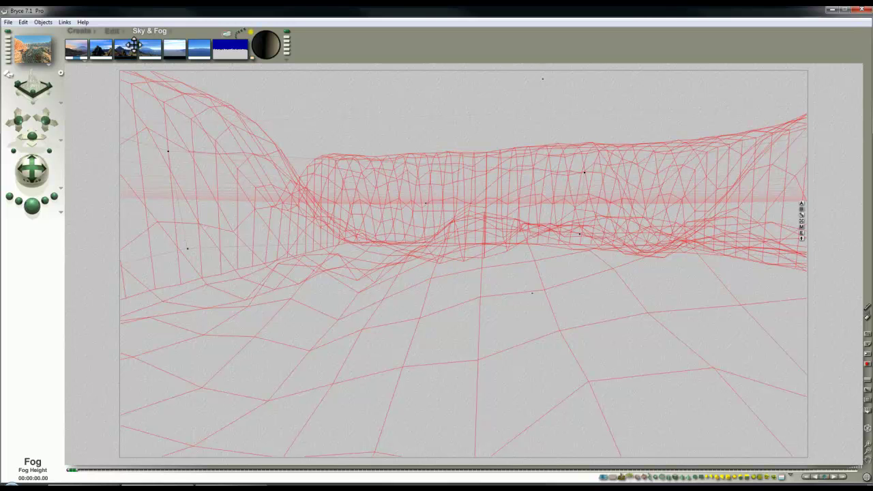
pyautogui.moveTo(148, 45); pyautogui.dragTo(150, 45)
pyautogui.click(32, 206)
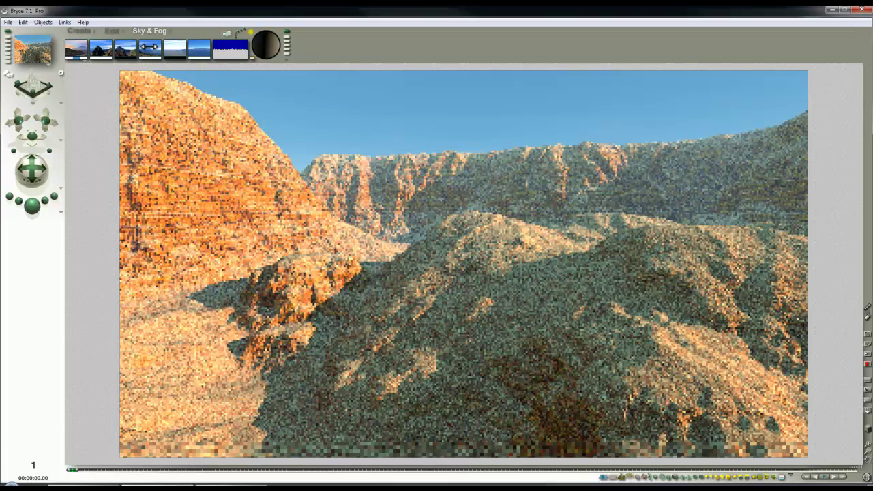
pyautogui.click(434, 125)
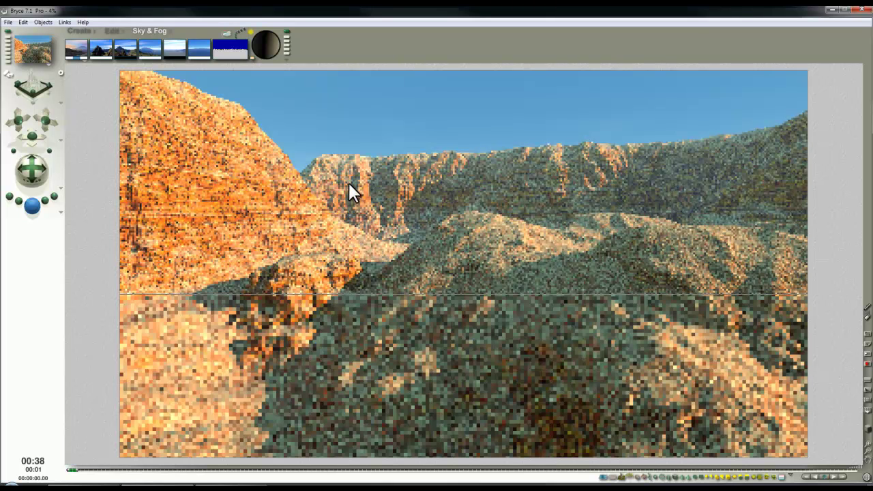
pyautogui.click(412, 183)
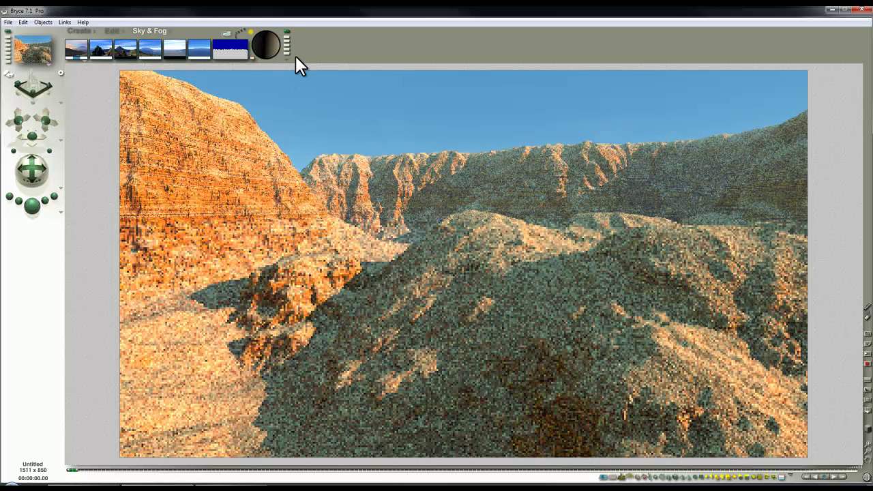
# Step: Try several different sun directions, test-rendering the canyon's light and shadow under each
pyautogui.click(186, 150)
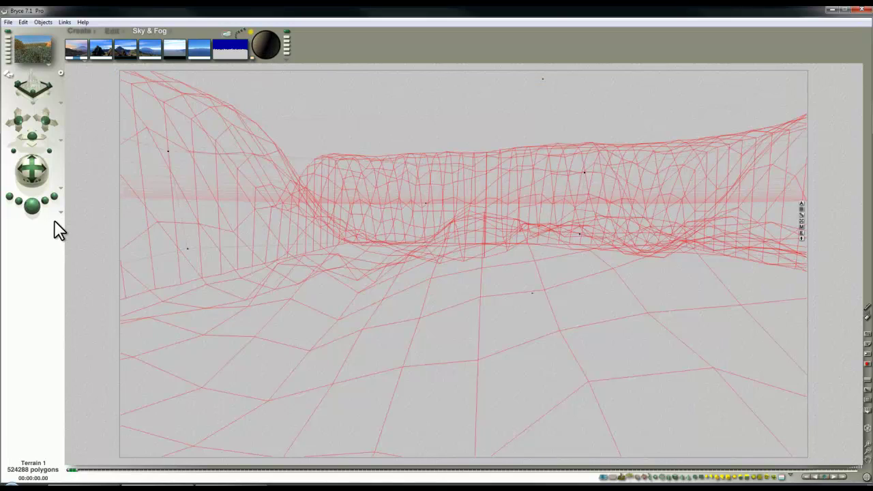
pyautogui.click(28, 203)
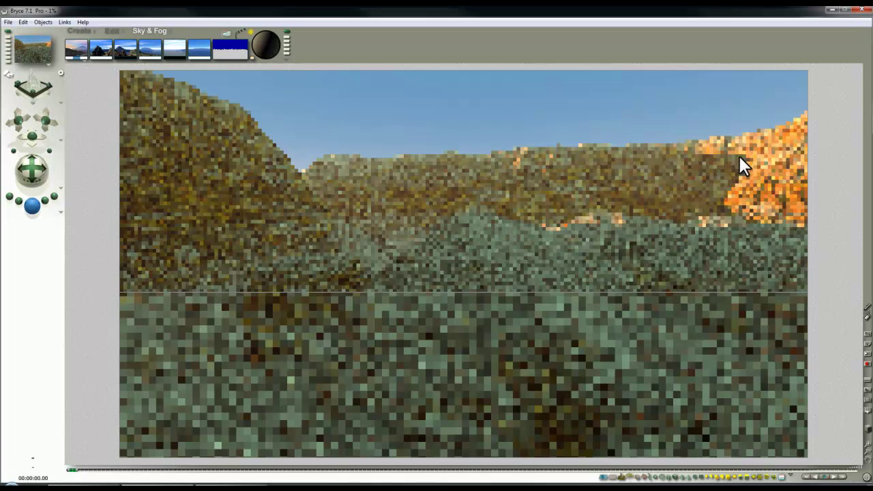
pyautogui.click(262, 46)
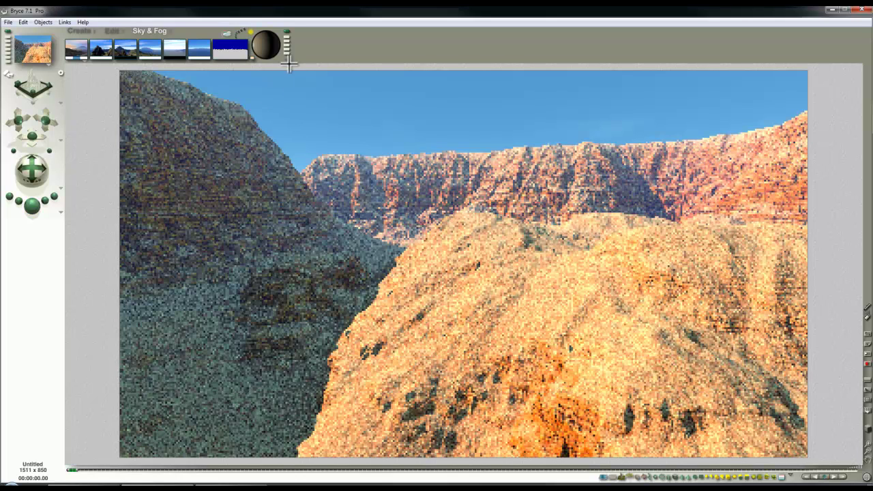
pyautogui.press('Escape')
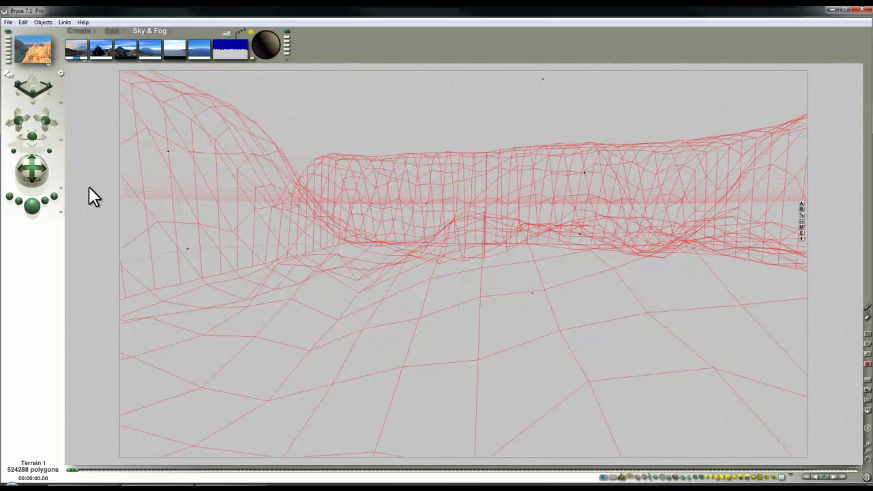
pyautogui.click(32, 206)
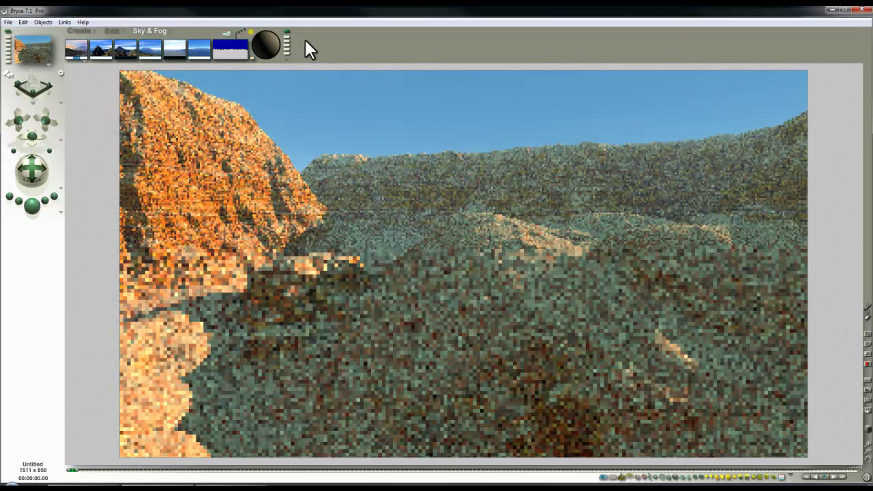
# Step: Reposition the sun to light the left cliff and the crests of the foreground ridges, re-rendering the canyon
pyautogui.click(276, 39)
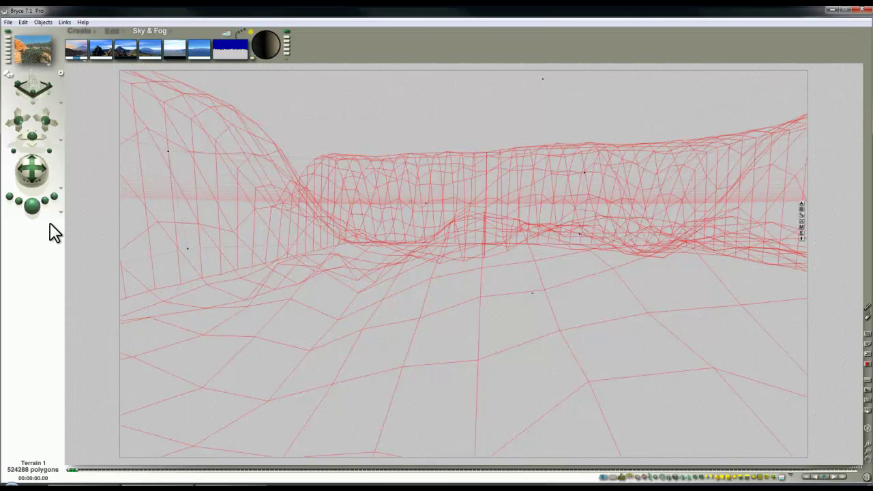
pyautogui.click(34, 213)
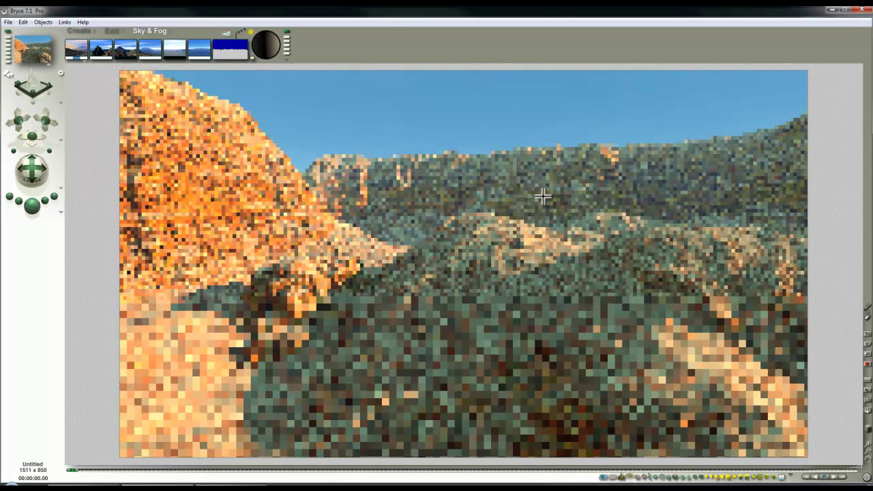
pyautogui.click(268, 46)
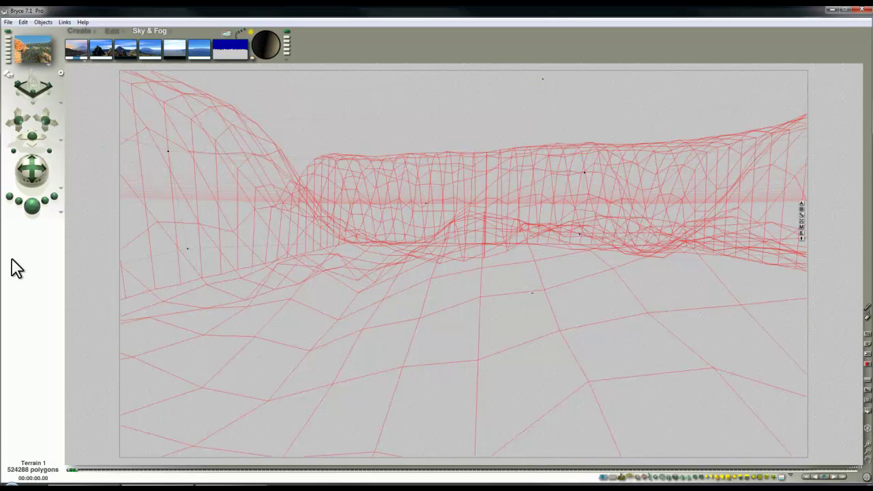
pyautogui.hotkey('ctrl', 'r')
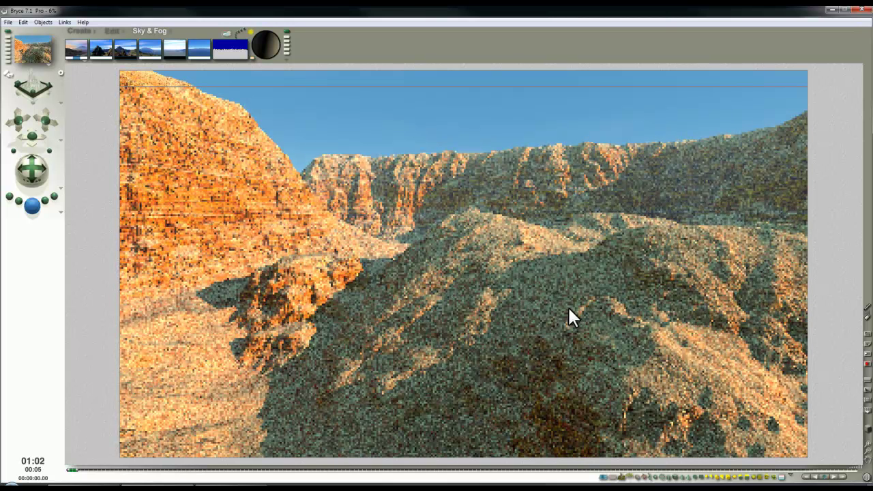
# Step: Reposition the camera to show more of the canyon floor and back cliffs, test-rendering the view after each move
pyautogui.click(194, 173)
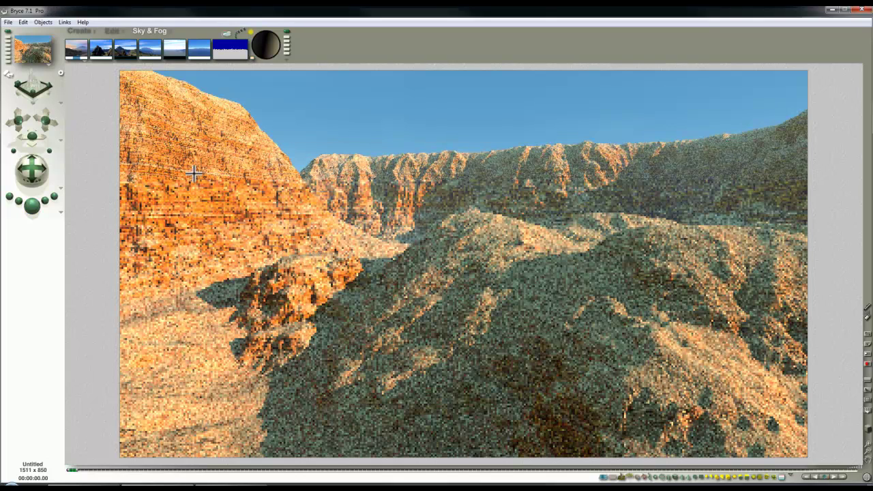
pyautogui.moveTo(32, 136)
pyautogui.mouseDown()
pyautogui.moveTo(20, 143)
pyautogui.moveTo(32, 140)
pyautogui.mouseUp()
pyautogui.moveTo(32, 170); pyautogui.dragTo(37, 180)
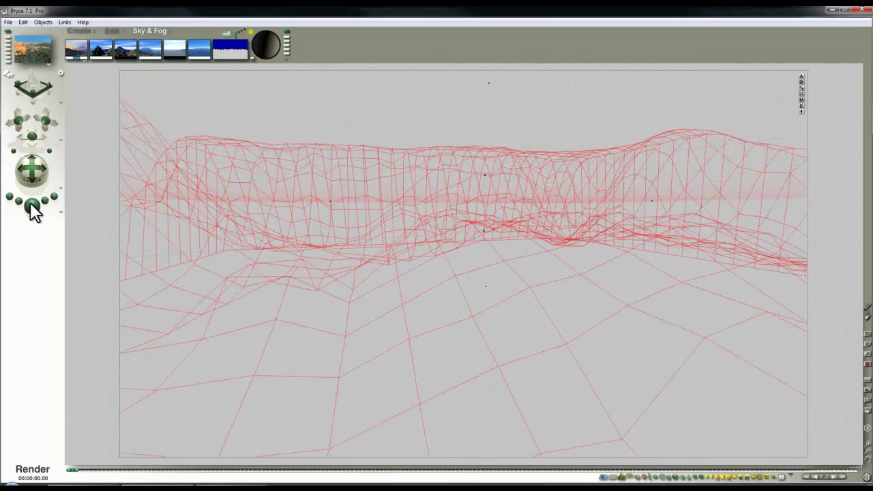
pyautogui.click(30, 202)
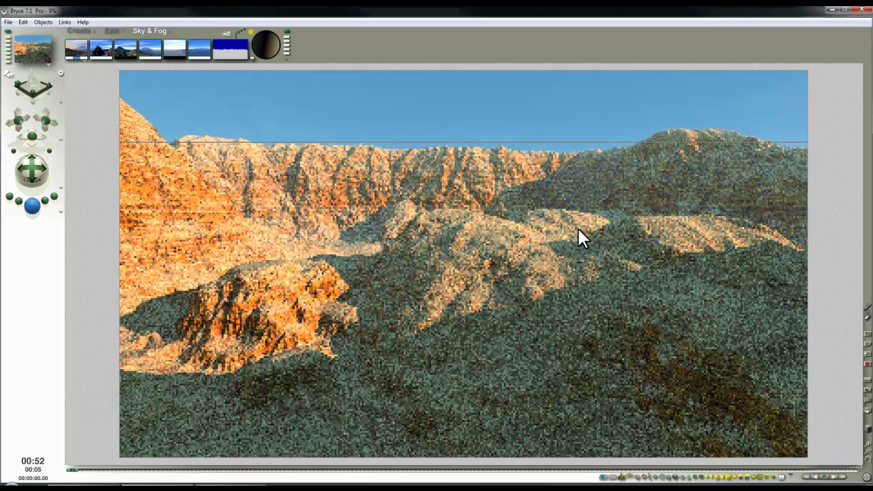
pyautogui.click(557, 232)
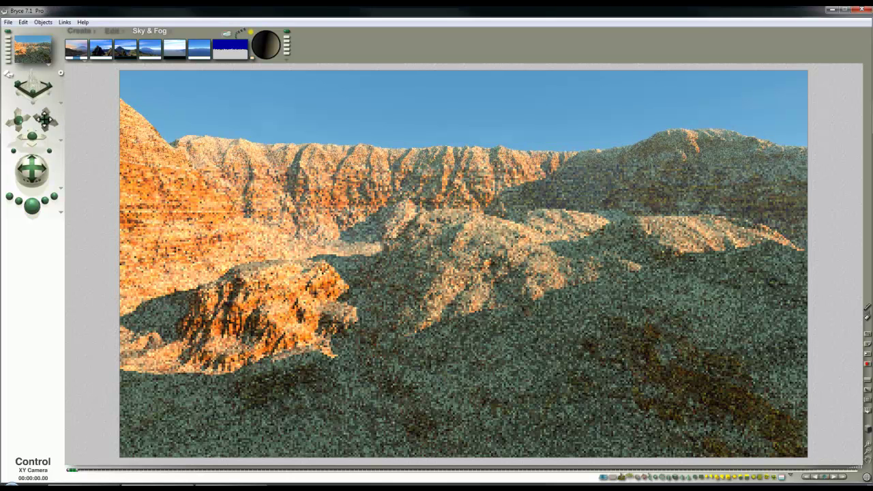
pyautogui.moveTo(45, 120); pyautogui.dragTo(73, 143)
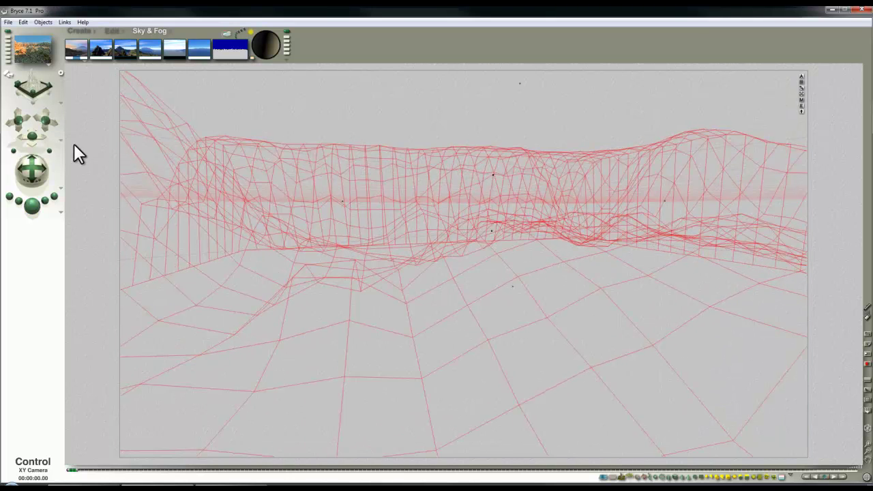
pyautogui.click(34, 206)
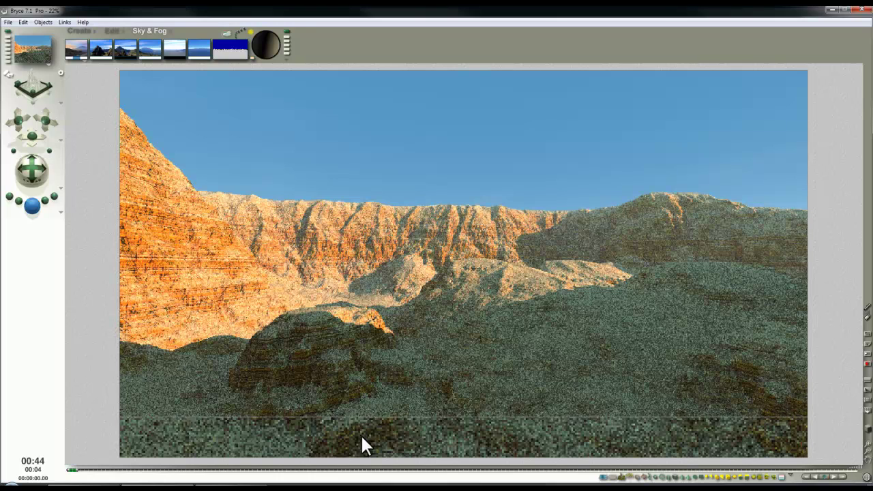
# Step: Set the image-based light's HDRI Effect to 35 and re-render the canyon
pyautogui.click(242, 47)
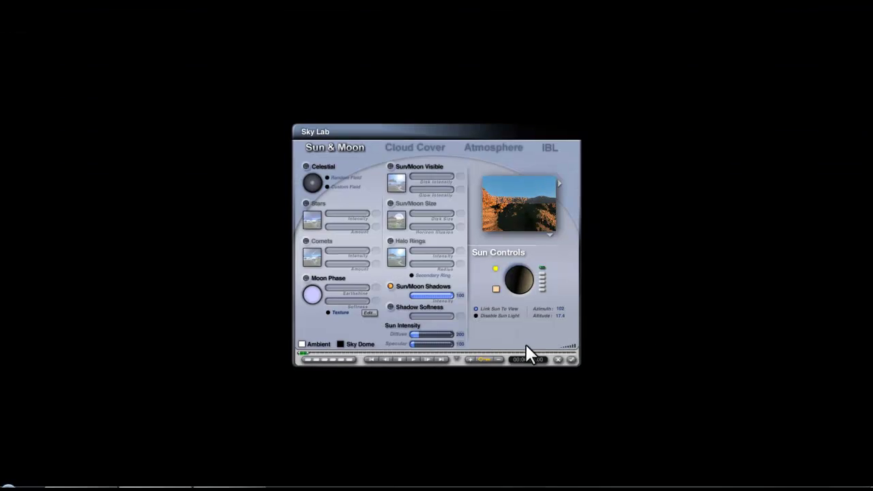
pyautogui.click(572, 62)
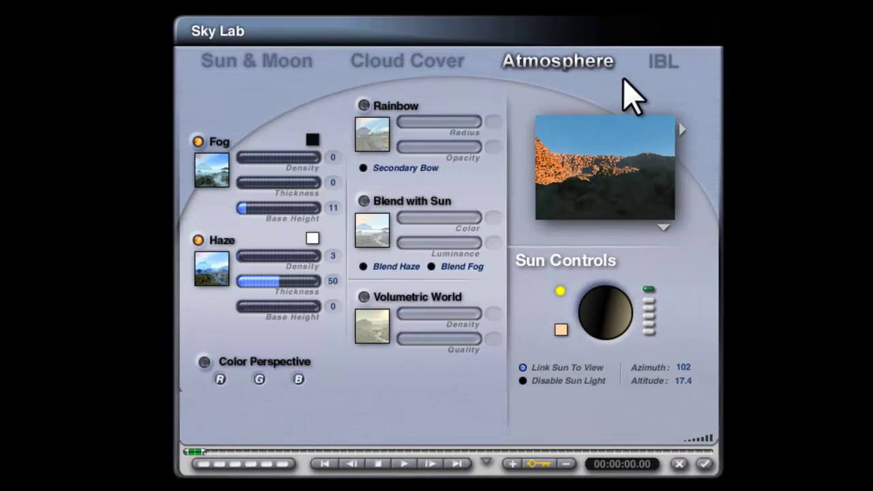
pyautogui.click(654, 61)
pyautogui.click(485, 334)
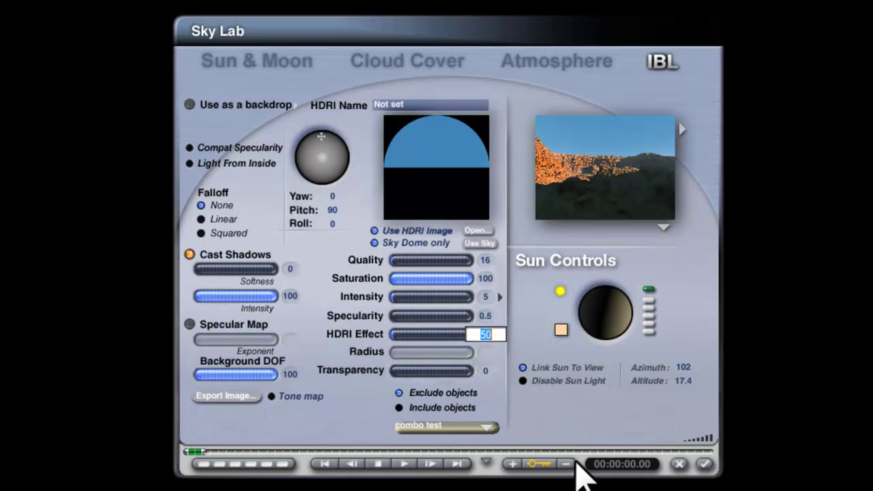
pyautogui.write('35')
pyautogui.press('Return')
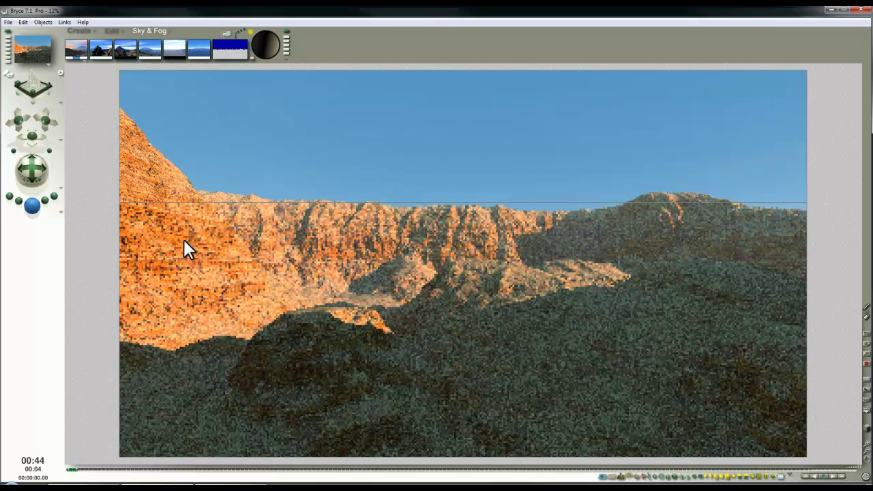
# Step: Set the sun's diffuse intensity to 250 and test-render the canyon
pyautogui.click(238, 32)
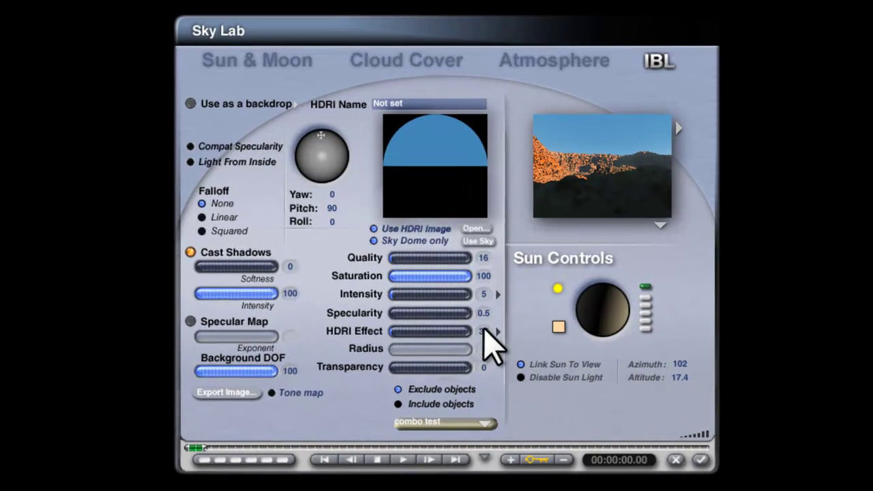
pyautogui.click(225, 68)
pyautogui.click(503, 414)
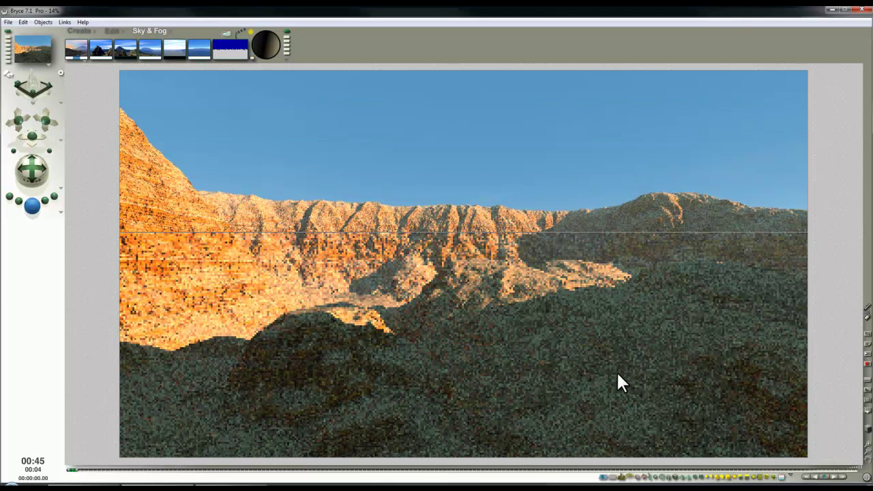
pyautogui.click(562, 344)
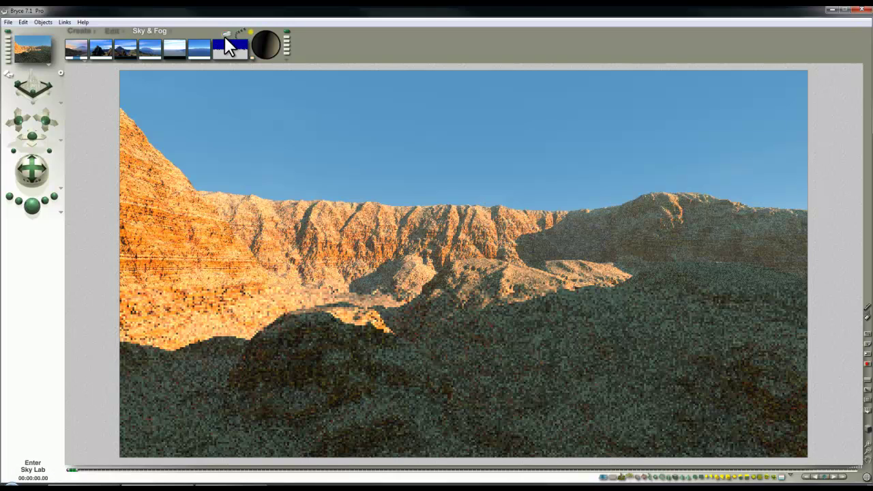
# Step: Set the sun's diffuse intensity to 300
pyautogui.click(228, 46)
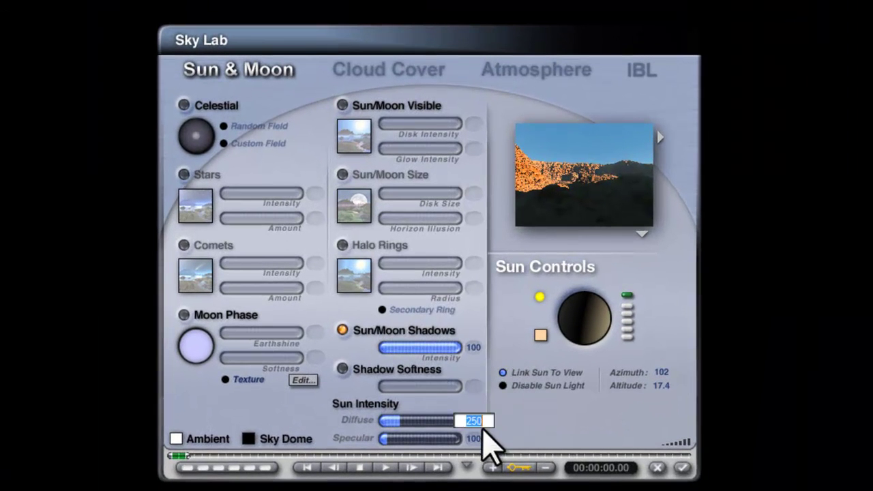
pyautogui.write('00')
pyautogui.press('Return')
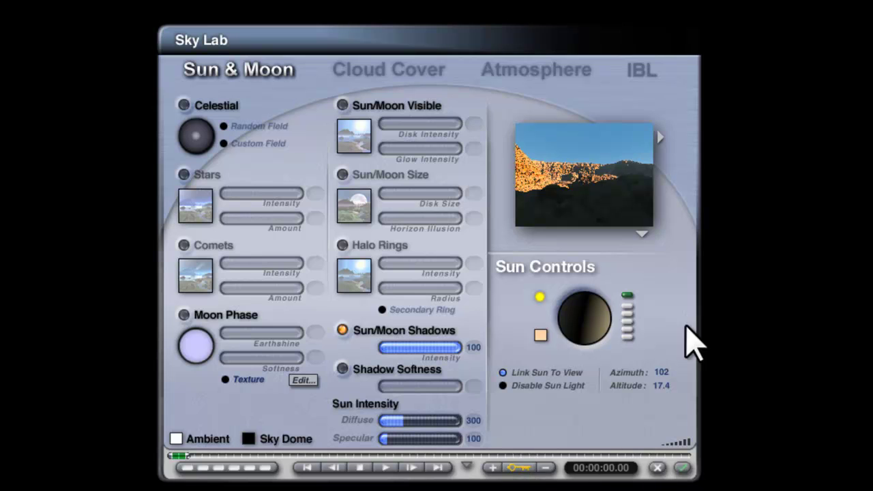
# Step: Set the image-based light's HDRI Effect to 25 and re-render the canyon
pyautogui.click(641, 71)
pyautogui.click(461, 339)
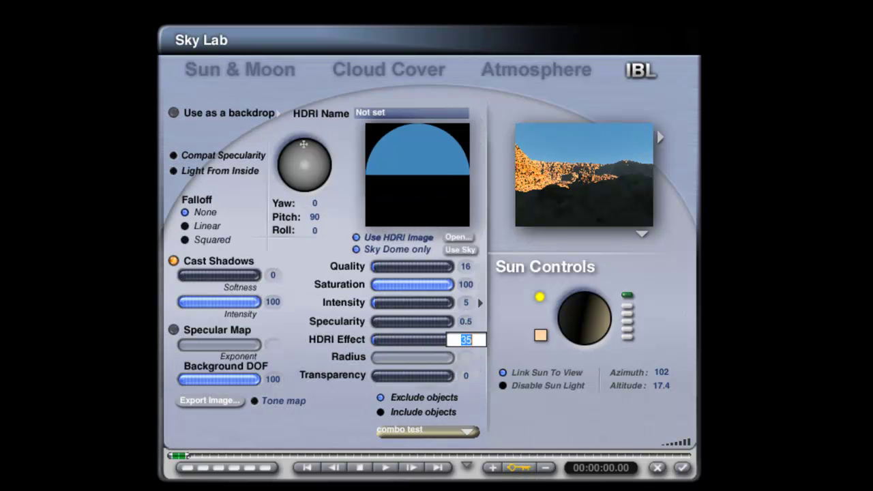
pyautogui.write('25')
pyautogui.click(684, 469)
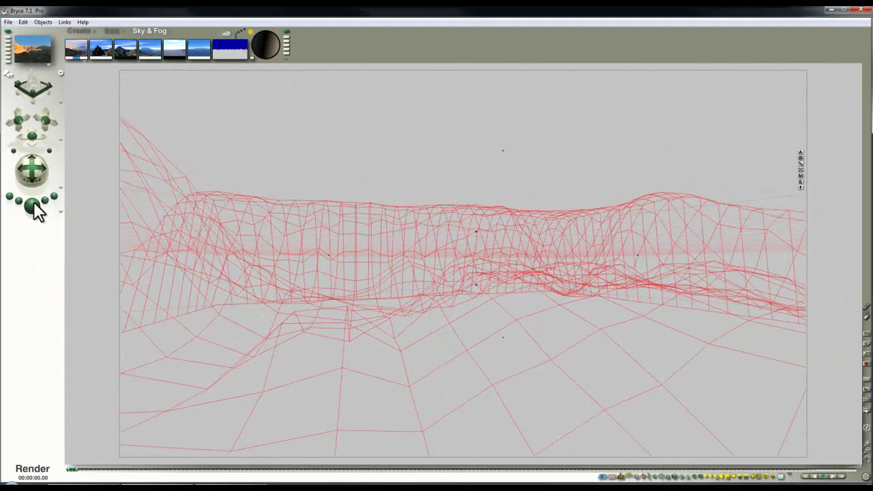
pyautogui.click(33, 202)
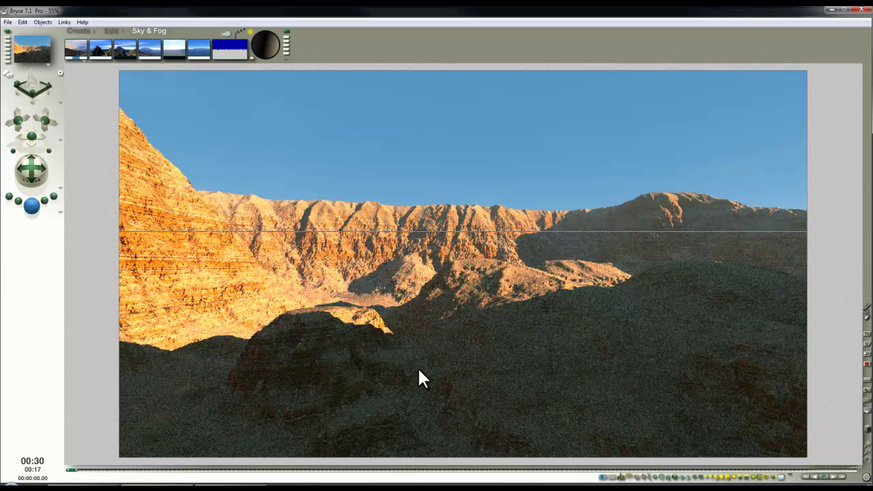
pyautogui.press('Escape')
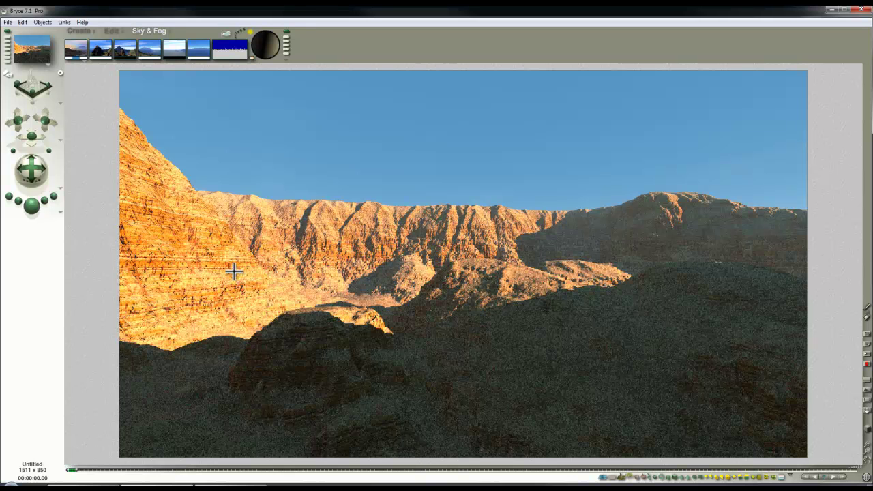
# Step: Reframe the camera on the sunlit rock outcrop before the back cliffs, test-rendering the canyon from each new view
pyautogui.moveTo(40, 120); pyautogui.dragTo(45, 127)
pyautogui.moveTo(36, 179); pyautogui.dragTo(37, 181)
pyautogui.click(32, 205)
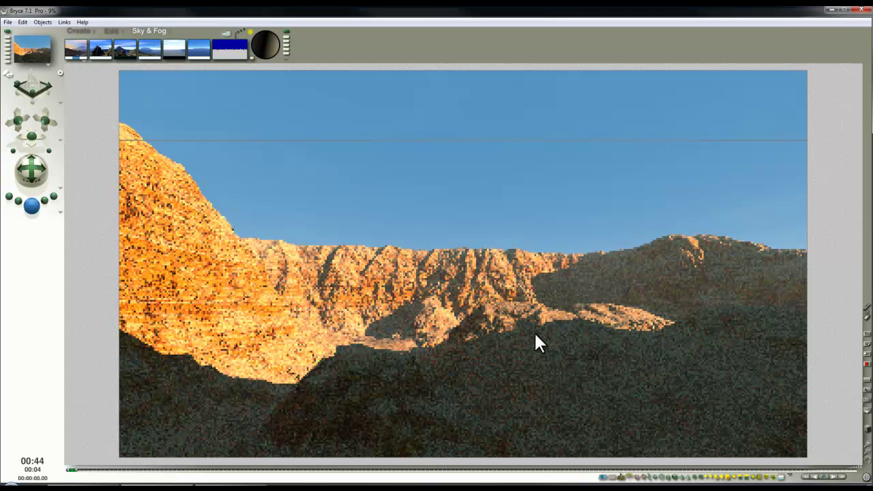
pyautogui.click(409, 304)
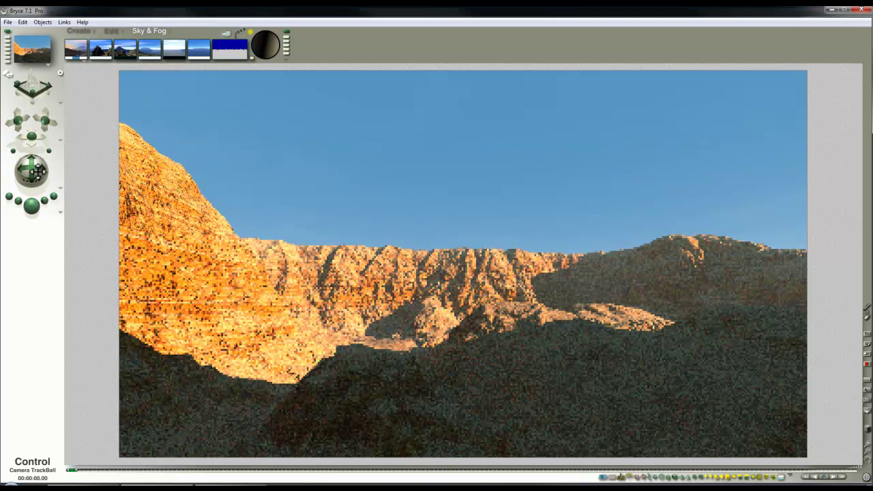
pyautogui.moveTo(31, 171); pyautogui.dragTo(33, 176)
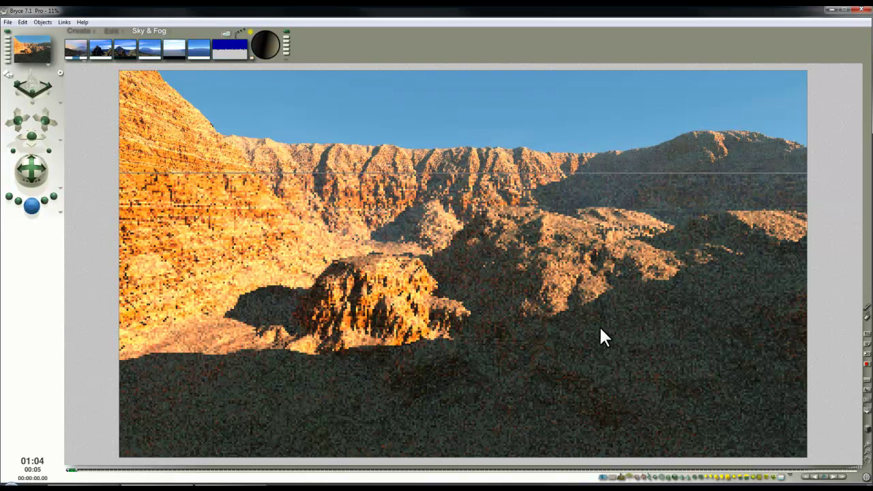
pyautogui.click(338, 260)
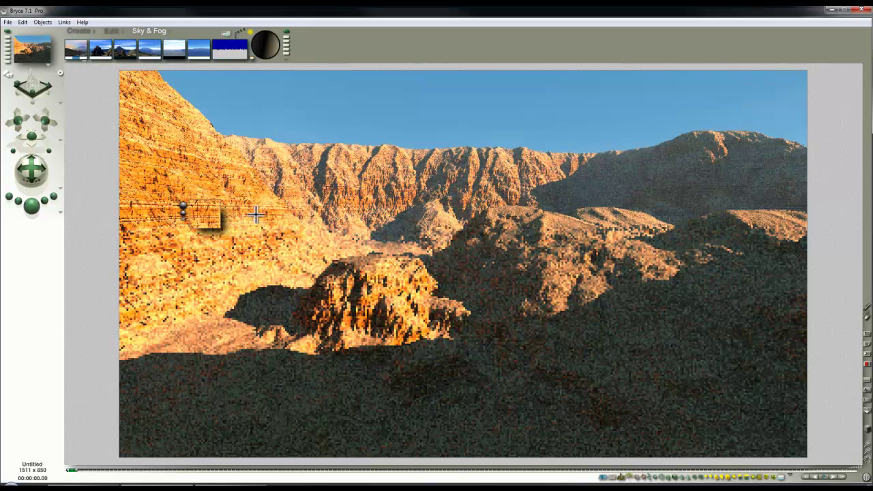
# Step: Test-render a small area of the left cliff and review the rays-per-pixel choices in the render options
pyautogui.moveTo(269, 234); pyautogui.dragTo(233, 198)
pyautogui.click(229, 203)
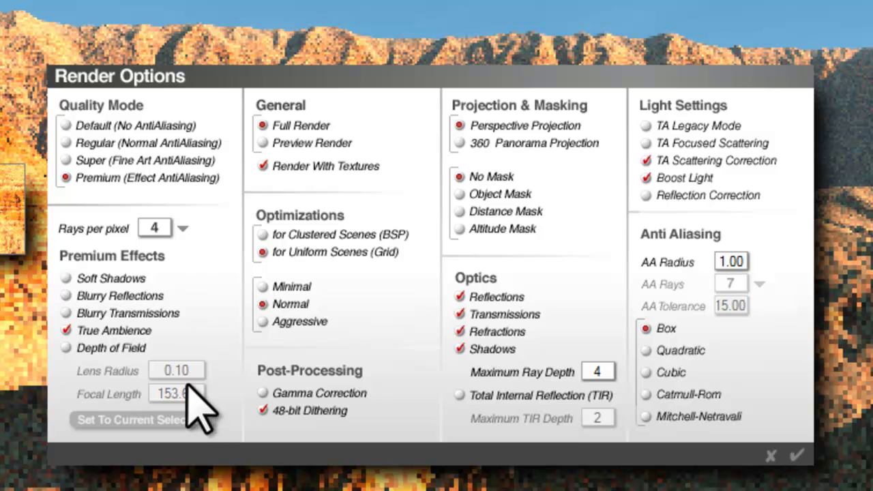
pyautogui.click(182, 229)
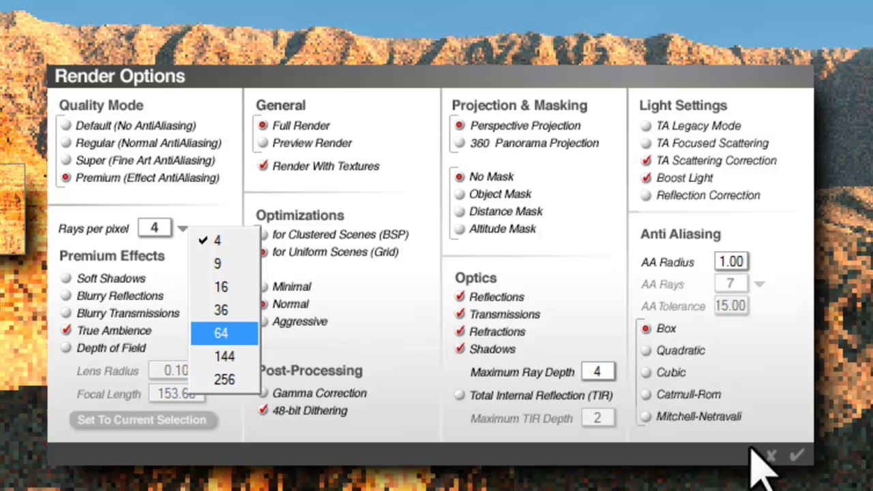
pyautogui.click(771, 455)
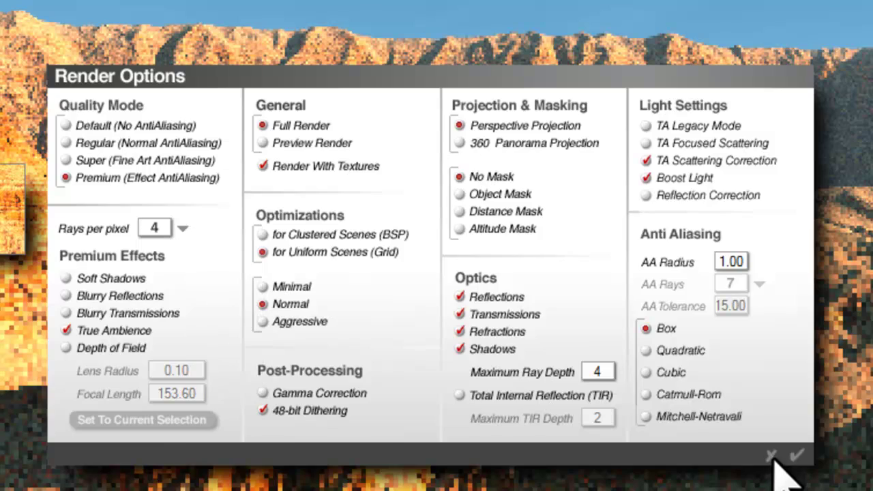
pyautogui.click(772, 455)
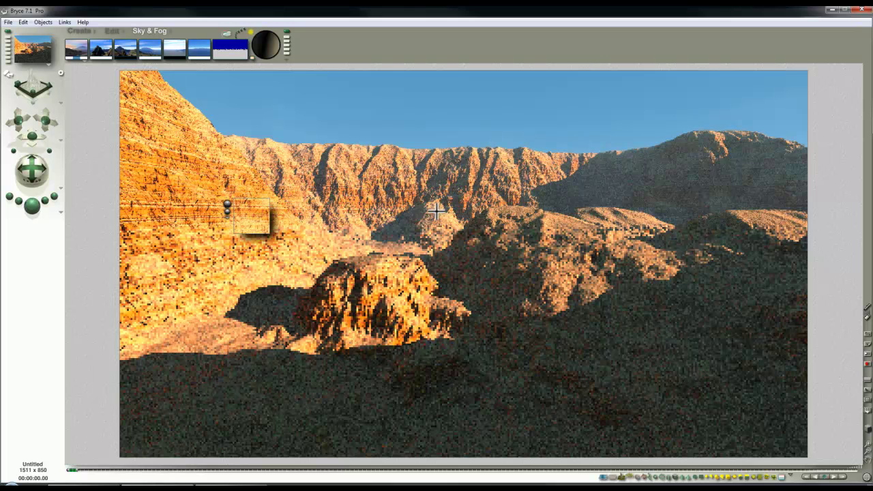
# Step: Test-render several small areas along the shadow edges around the foreground rock to inspect them
pyautogui.moveTo(278, 344); pyautogui.dragTo(205, 291)
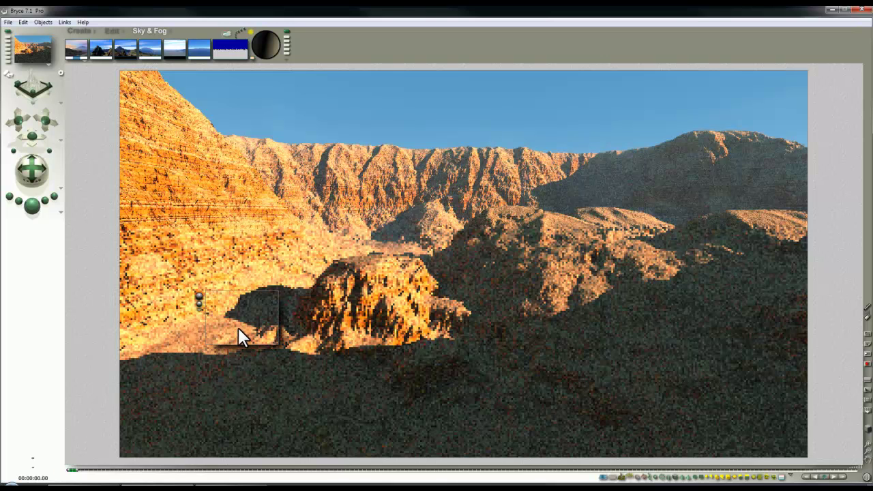
pyautogui.moveTo(261, 370); pyautogui.dragTo(132, 332)
pyautogui.click(201, 337)
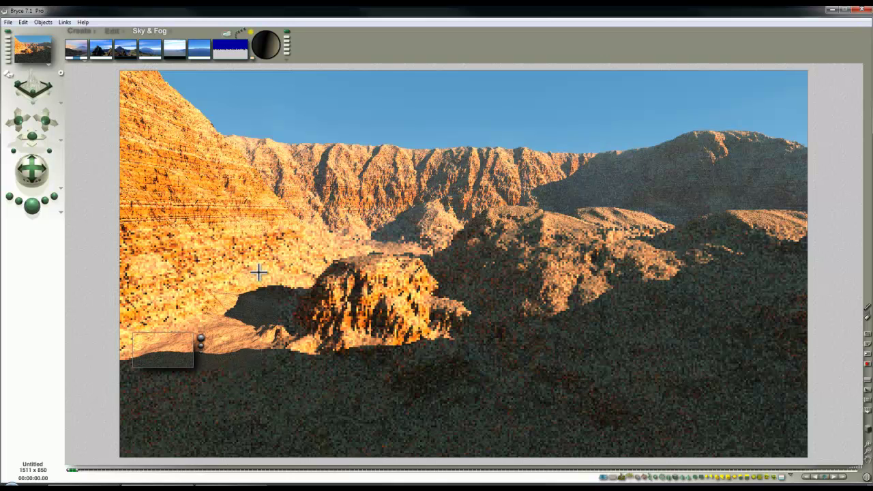
pyautogui.moveTo(436, 364); pyautogui.dragTo(388, 312)
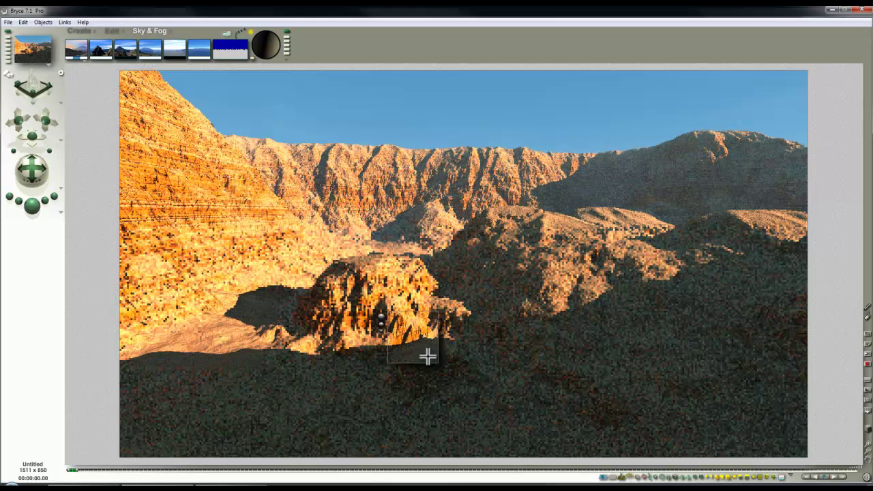
pyautogui.moveTo(364, 360); pyautogui.dragTo(282, 328)
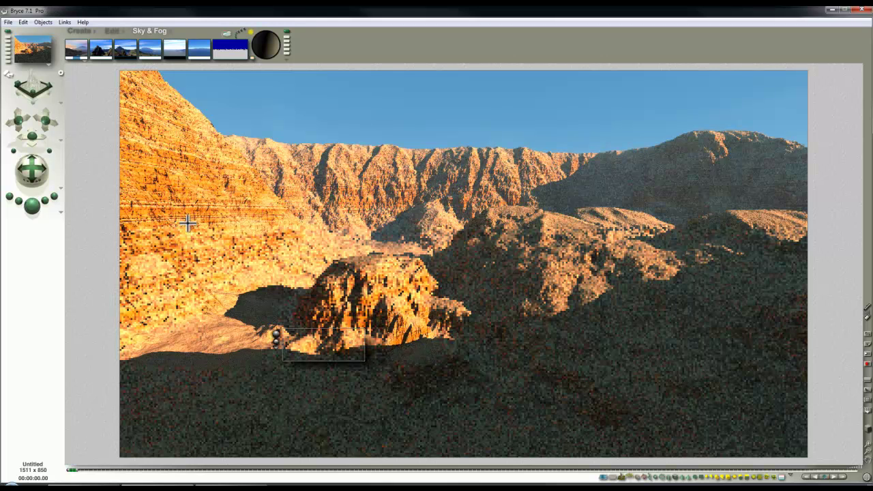
# Step: Enable the sun's Shadow Softness at 5 and turn on Soft Shadows in the premium render effects
pyautogui.click(223, 34)
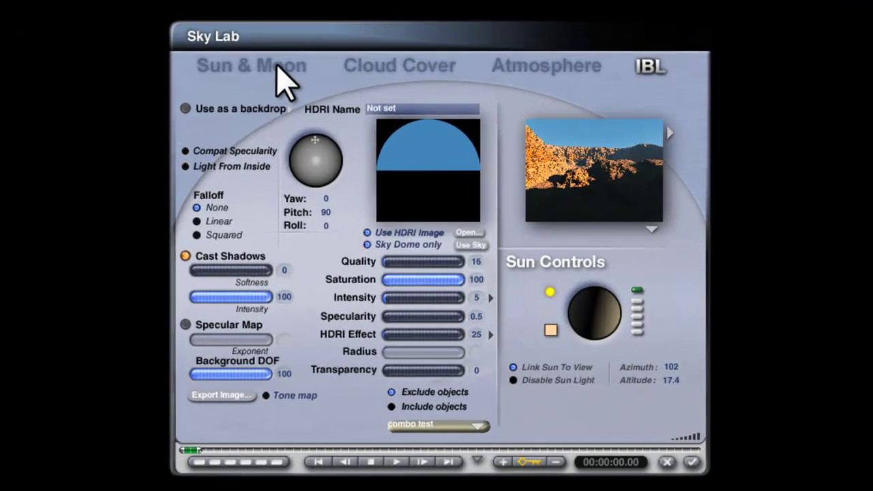
pyautogui.click(276, 65)
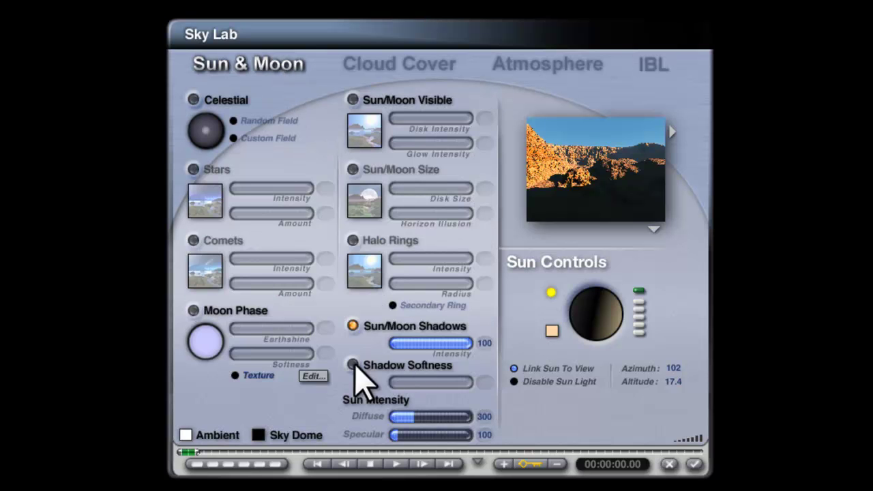
pyautogui.click(353, 365)
pyautogui.click(484, 381)
pyautogui.write('5')
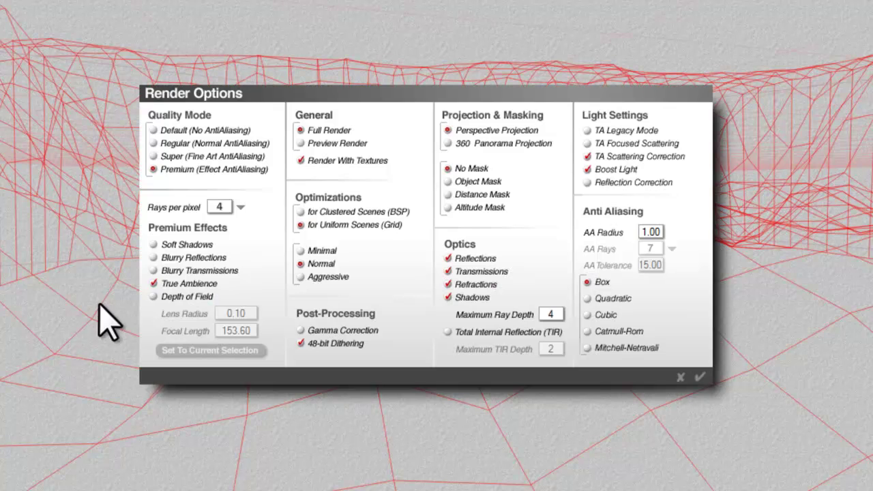
pyautogui.click(152, 244)
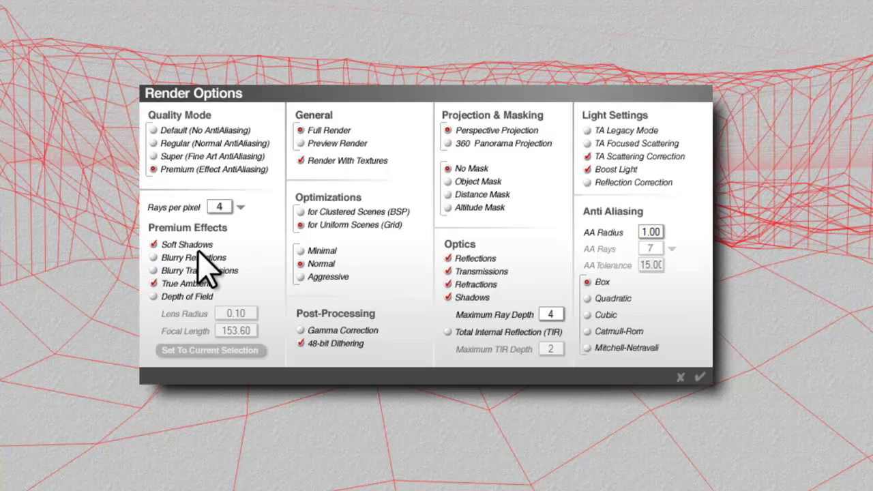
pyautogui.click(700, 376)
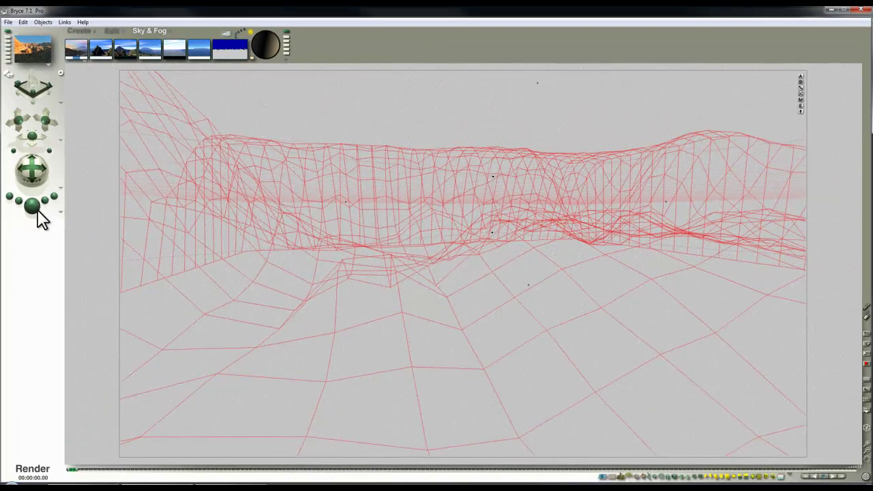
# Step: Render the canyon with soft shadows, stop it, and test-render small areas along the foreground shadow edge
pyautogui.click(29, 209)
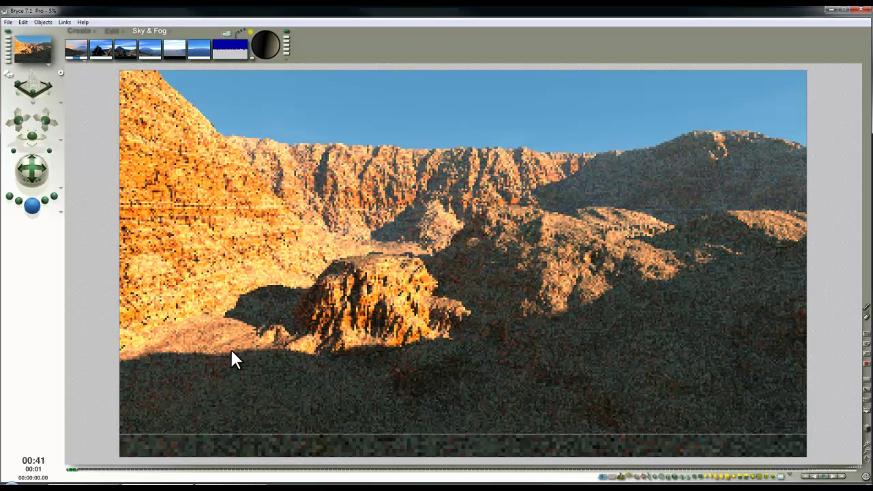
pyautogui.click(209, 354)
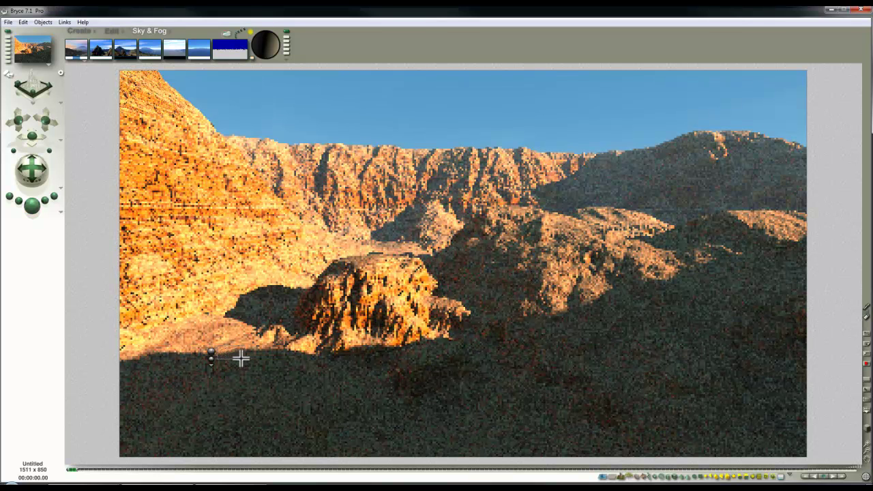
pyautogui.moveTo(261, 360); pyautogui.dragTo(233, 343)
pyautogui.moveTo(309, 361); pyautogui.dragTo(276, 345)
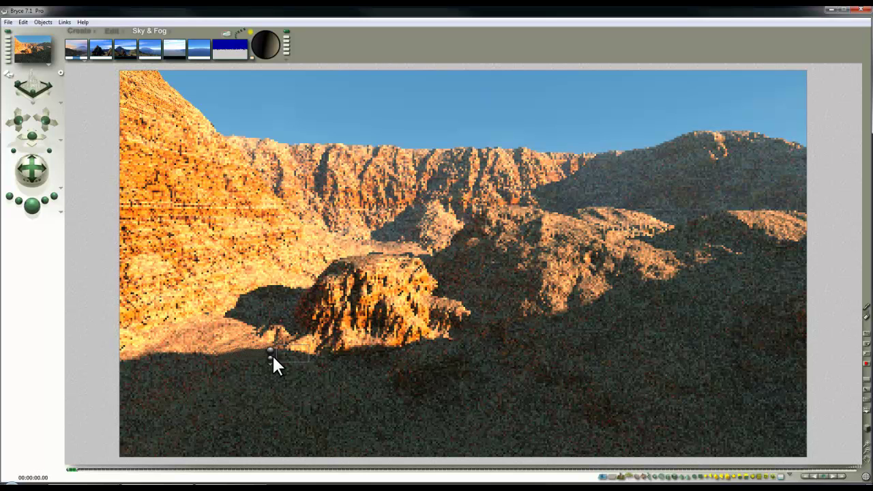
pyautogui.moveTo(340, 366); pyautogui.dragTo(294, 339)
pyautogui.click(287, 355)
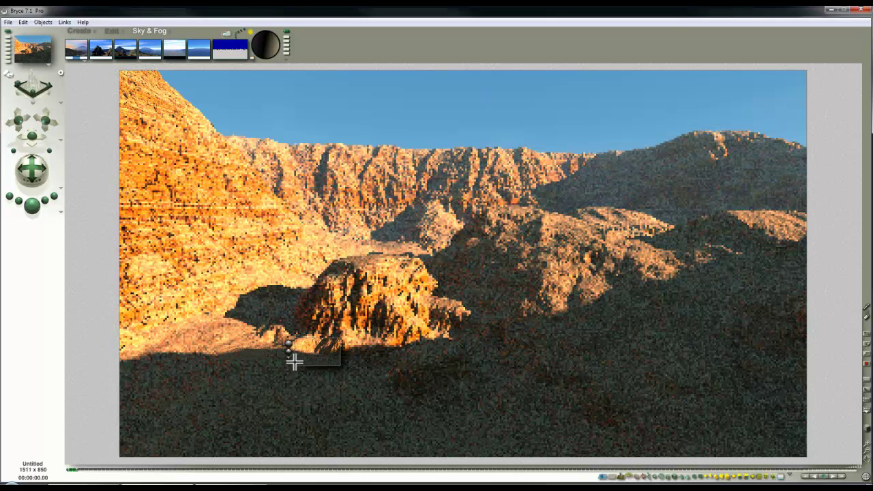
# Step: Test-render separate areas over the sunlit foreground rock, the back cliffs and the distant shaded hill to inspect their detail
pyautogui.moveTo(321, 257); pyautogui.dragTo(406, 348)
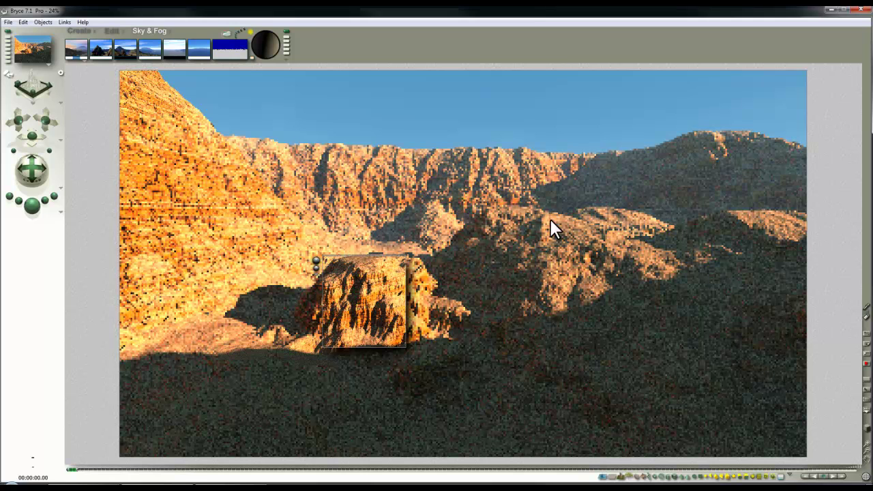
pyautogui.moveTo(468, 145); pyautogui.dragTo(541, 209)
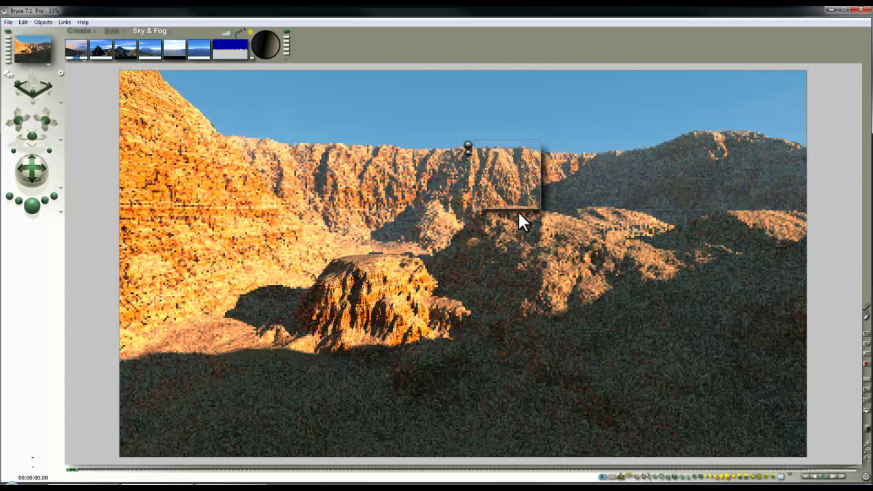
pyautogui.moveTo(768, 185); pyautogui.dragTo(687, 128)
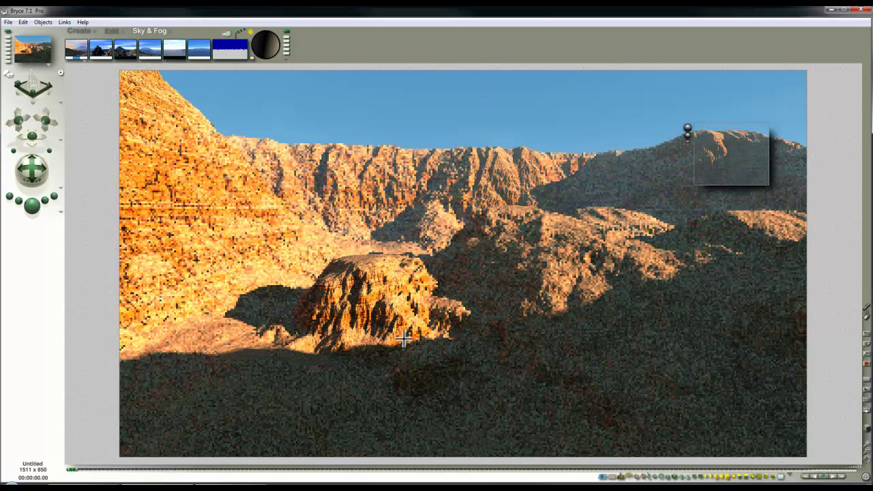
pyautogui.moveTo(400, 293); pyautogui.dragTo(430, 323)
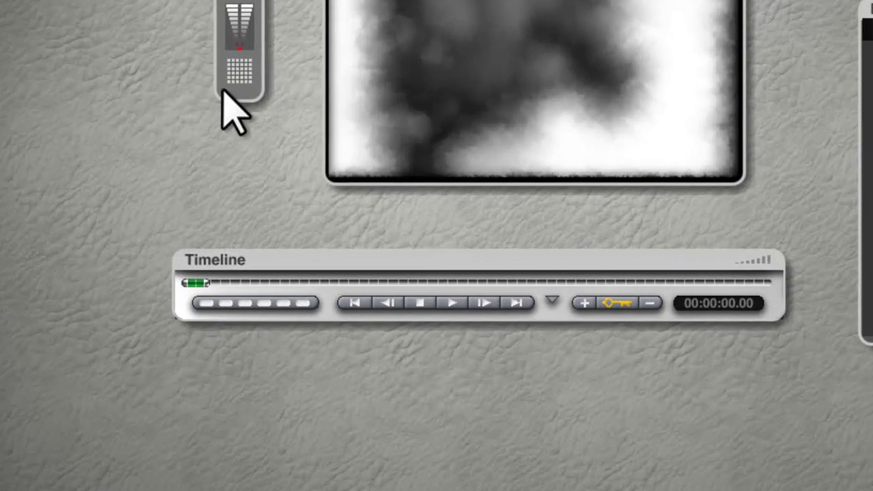
# Step: Review the terrain's grid resolution choices in the terrain editor
pyautogui.click(257, 176)
pyautogui.click(307, 217)
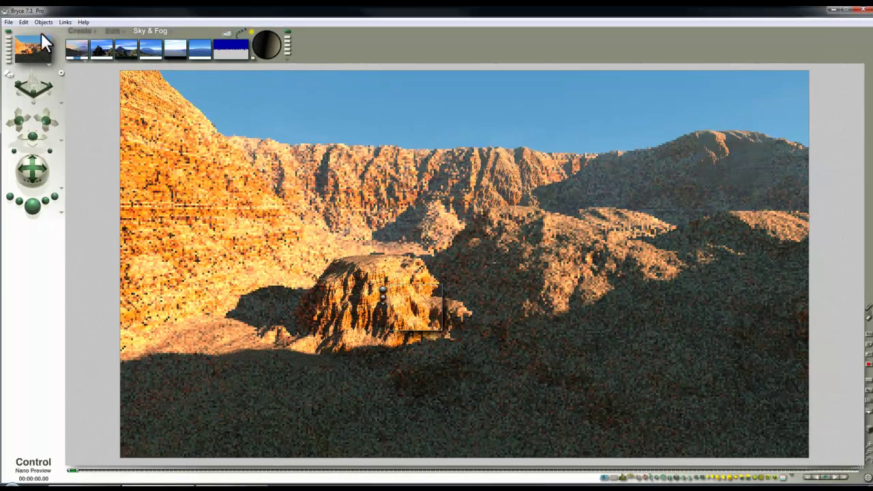
# Step: Choose a higher rays-per-pixel value for the premium quality mode in the render options
pyautogui.click(61, 212)
pyautogui.click(90, 263)
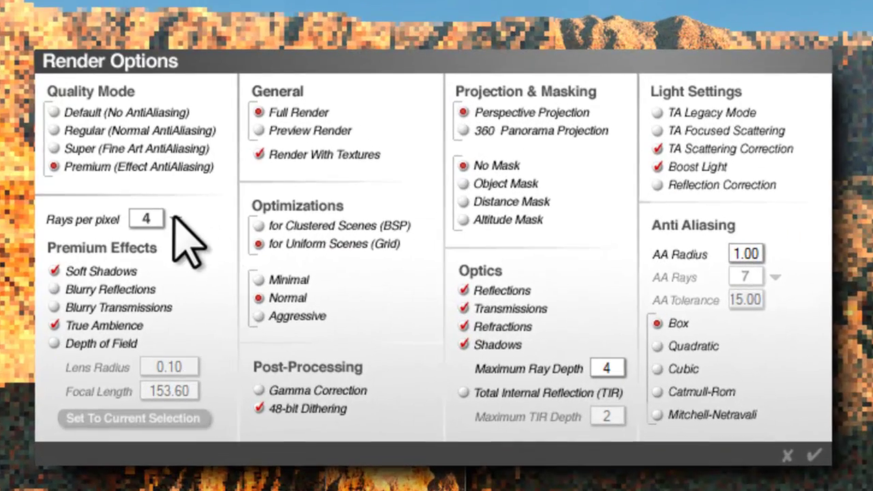
pyautogui.click(328, 231)
pyautogui.click(211, 330)
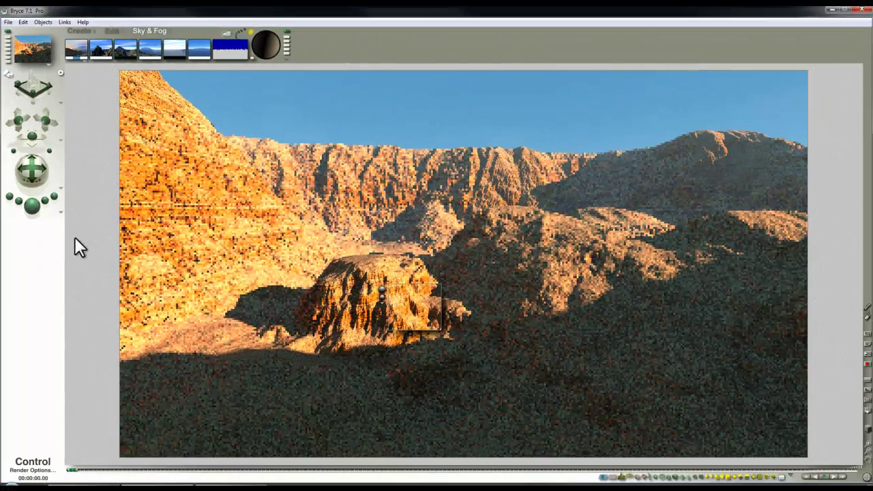
# Step: Restart the canyon render, stop it early, and test-render small areas over the rocks behind the foreground outcrop
pyautogui.click(32, 206)
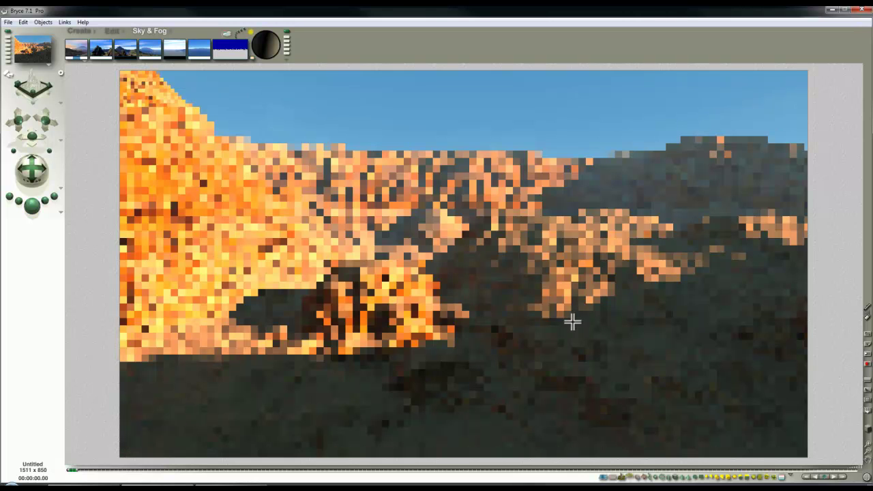
pyautogui.moveTo(571, 321); pyautogui.dragTo(517, 264)
pyautogui.click(511, 267)
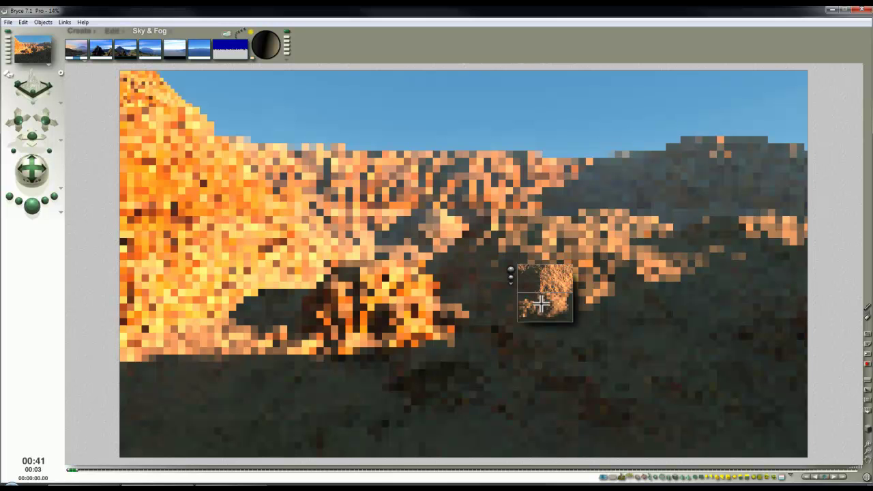
pyautogui.moveTo(541, 305); pyautogui.dragTo(631, 379)
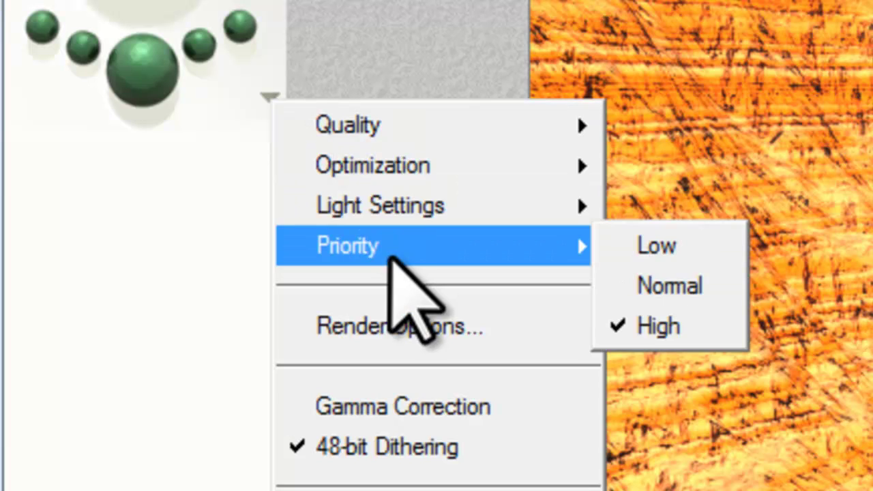
# Step: Check the render priority choices, keeping High, and examine the finished canyon render
pyautogui.moveTo(532, 245)
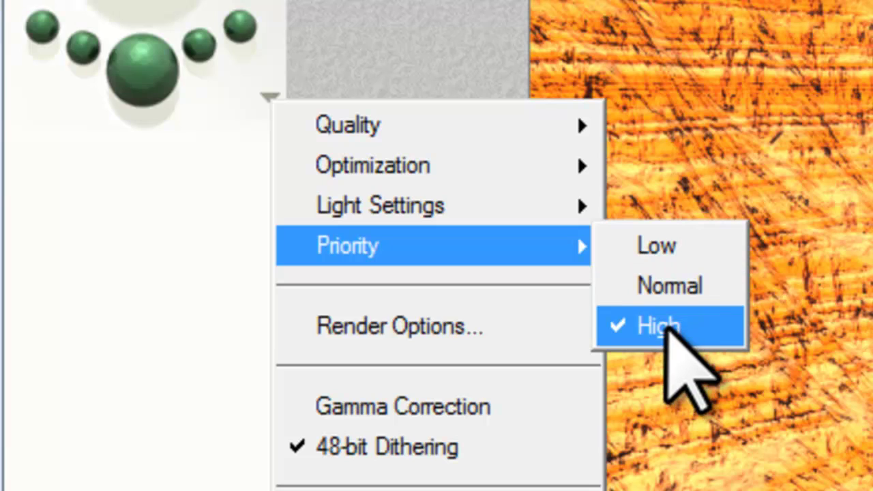
pyautogui.click(47, 353)
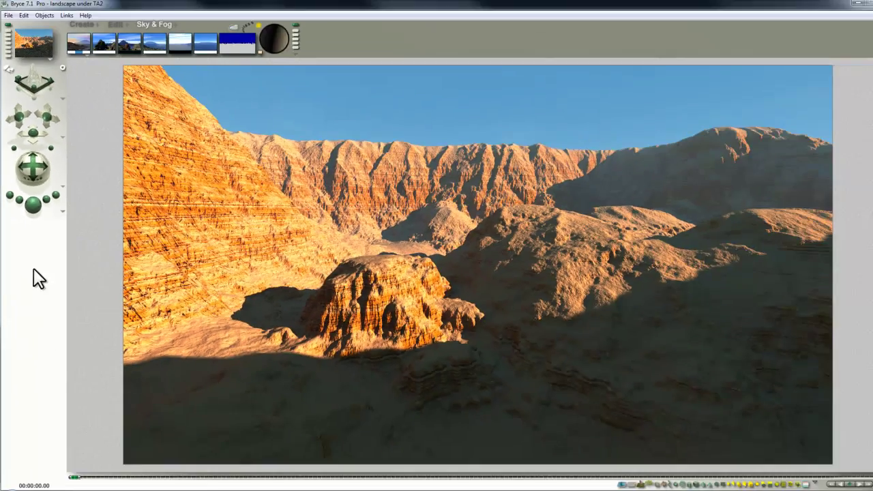